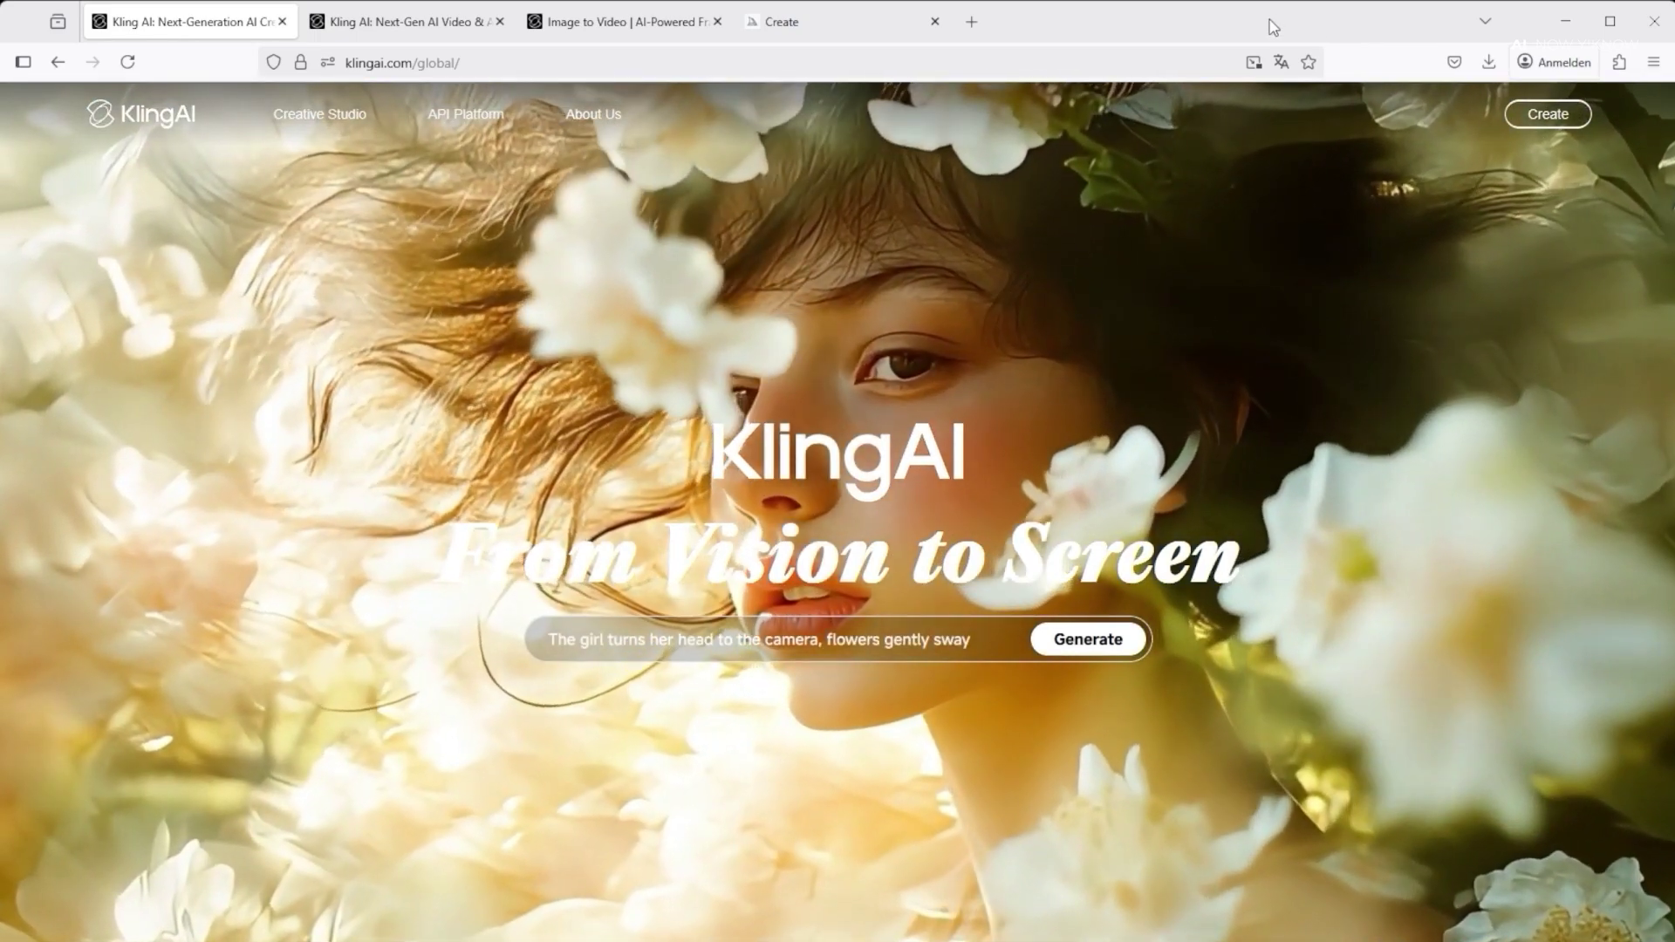
# Switch to the app.klingai.com home page tab.
pyautogui.click(406, 22)
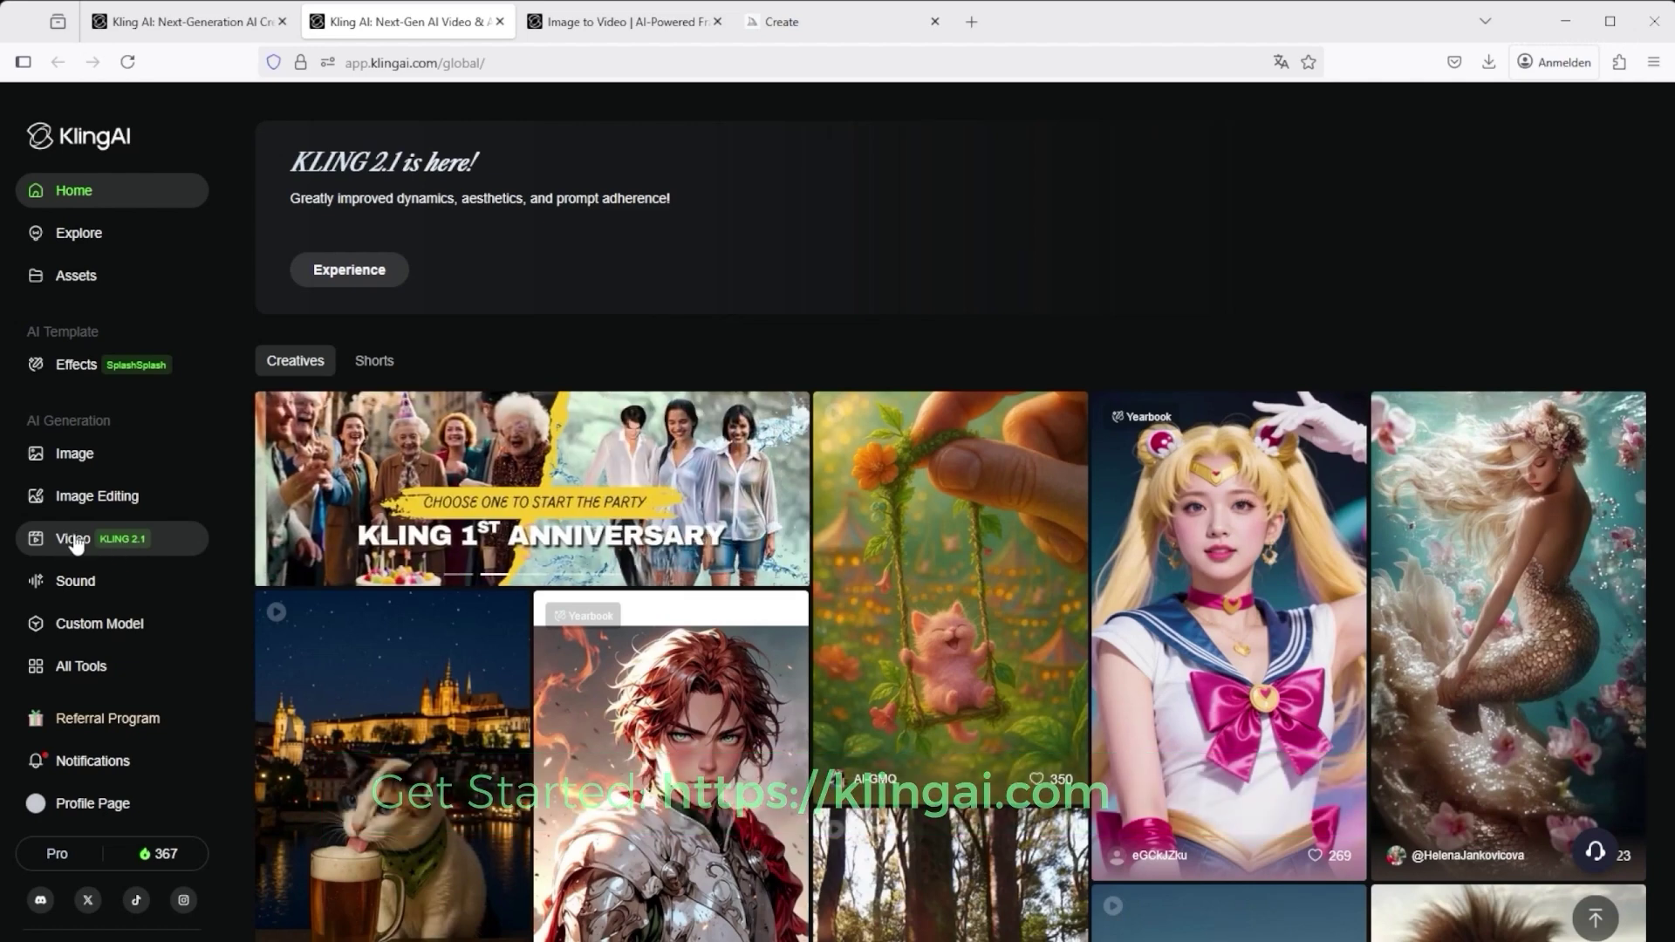
# Open Video generation and move through Text to Video and Image to Video to the Multi-Elements tab.
pyautogui.click(75, 540)
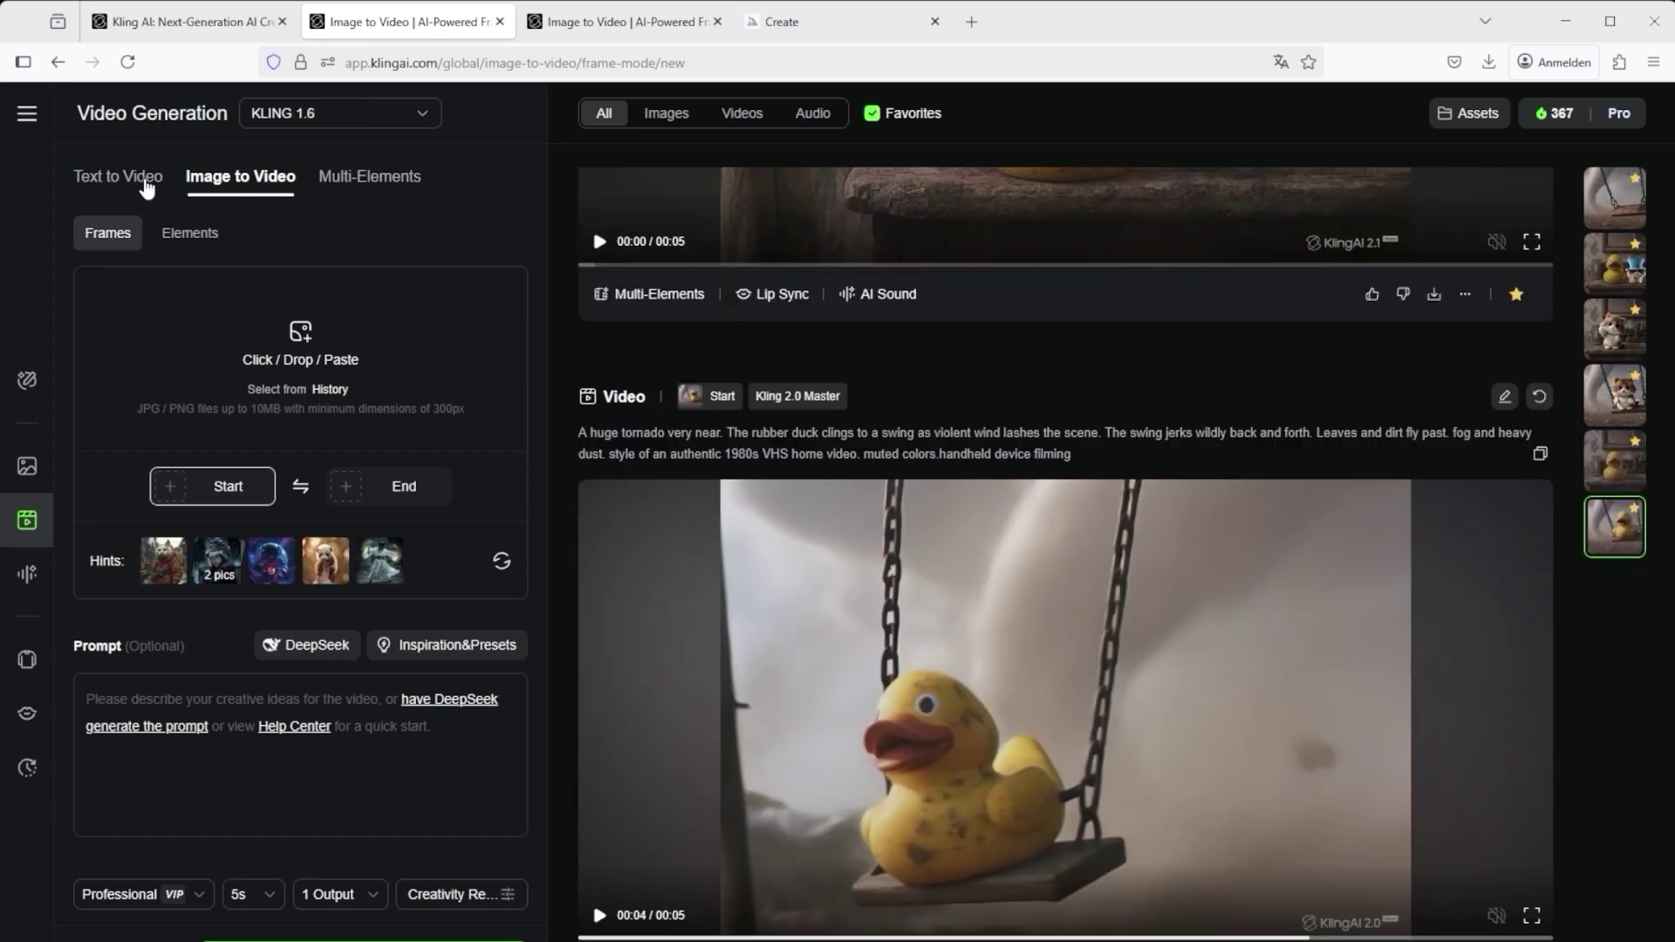
pyautogui.click(144, 181)
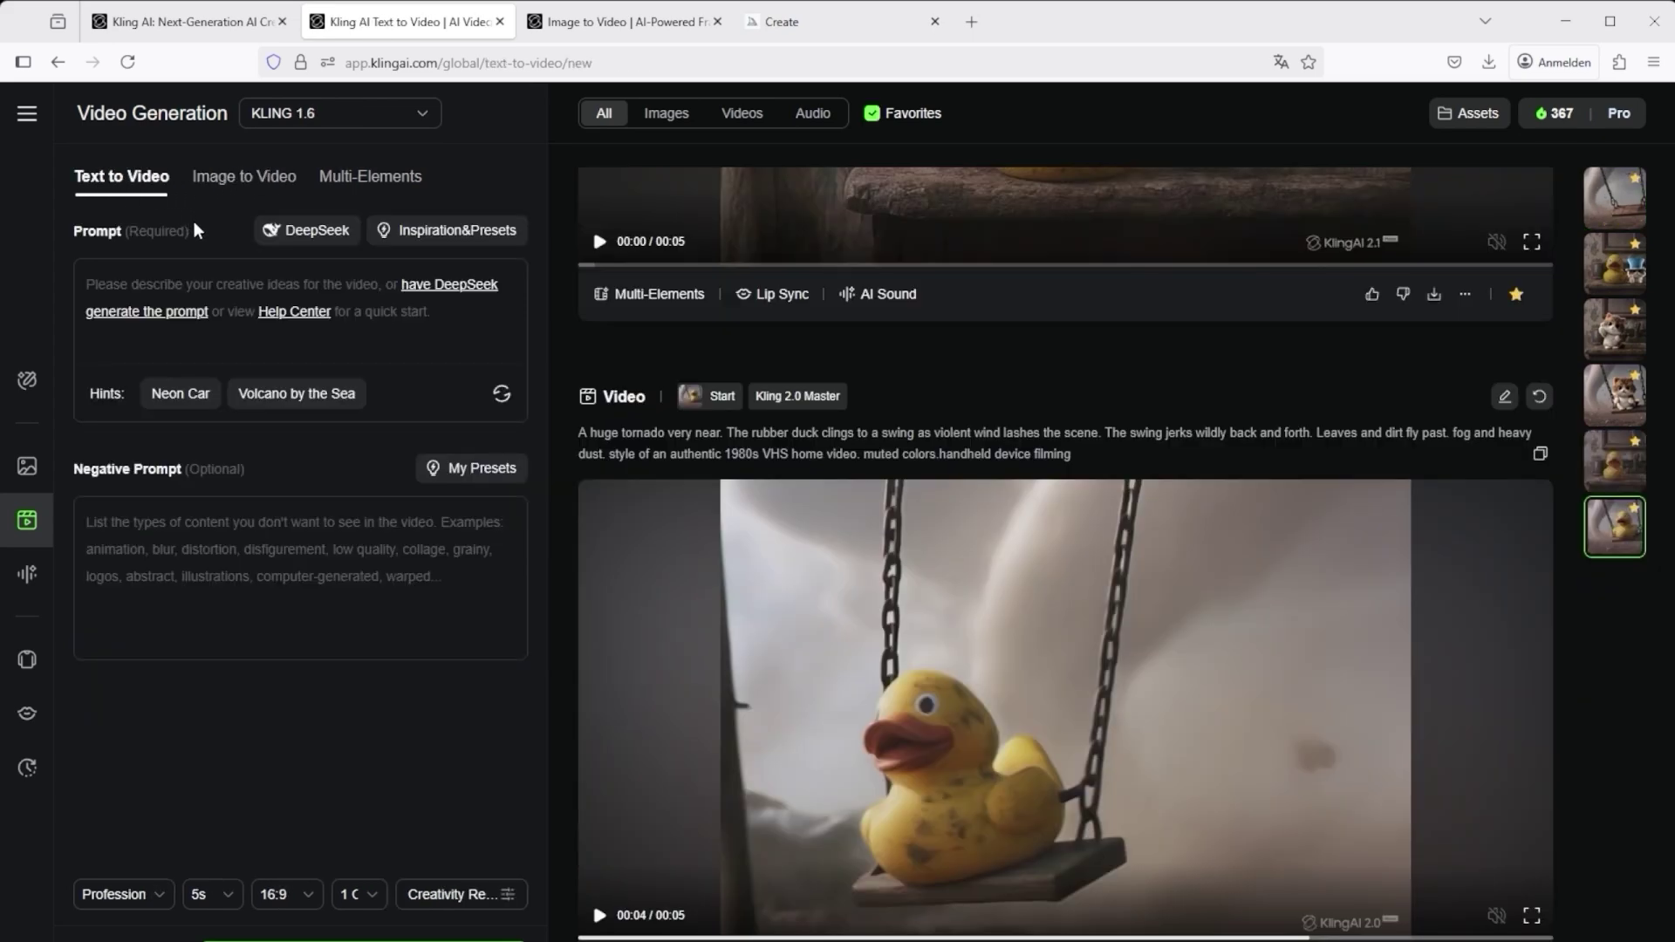
pyautogui.click(248, 177)
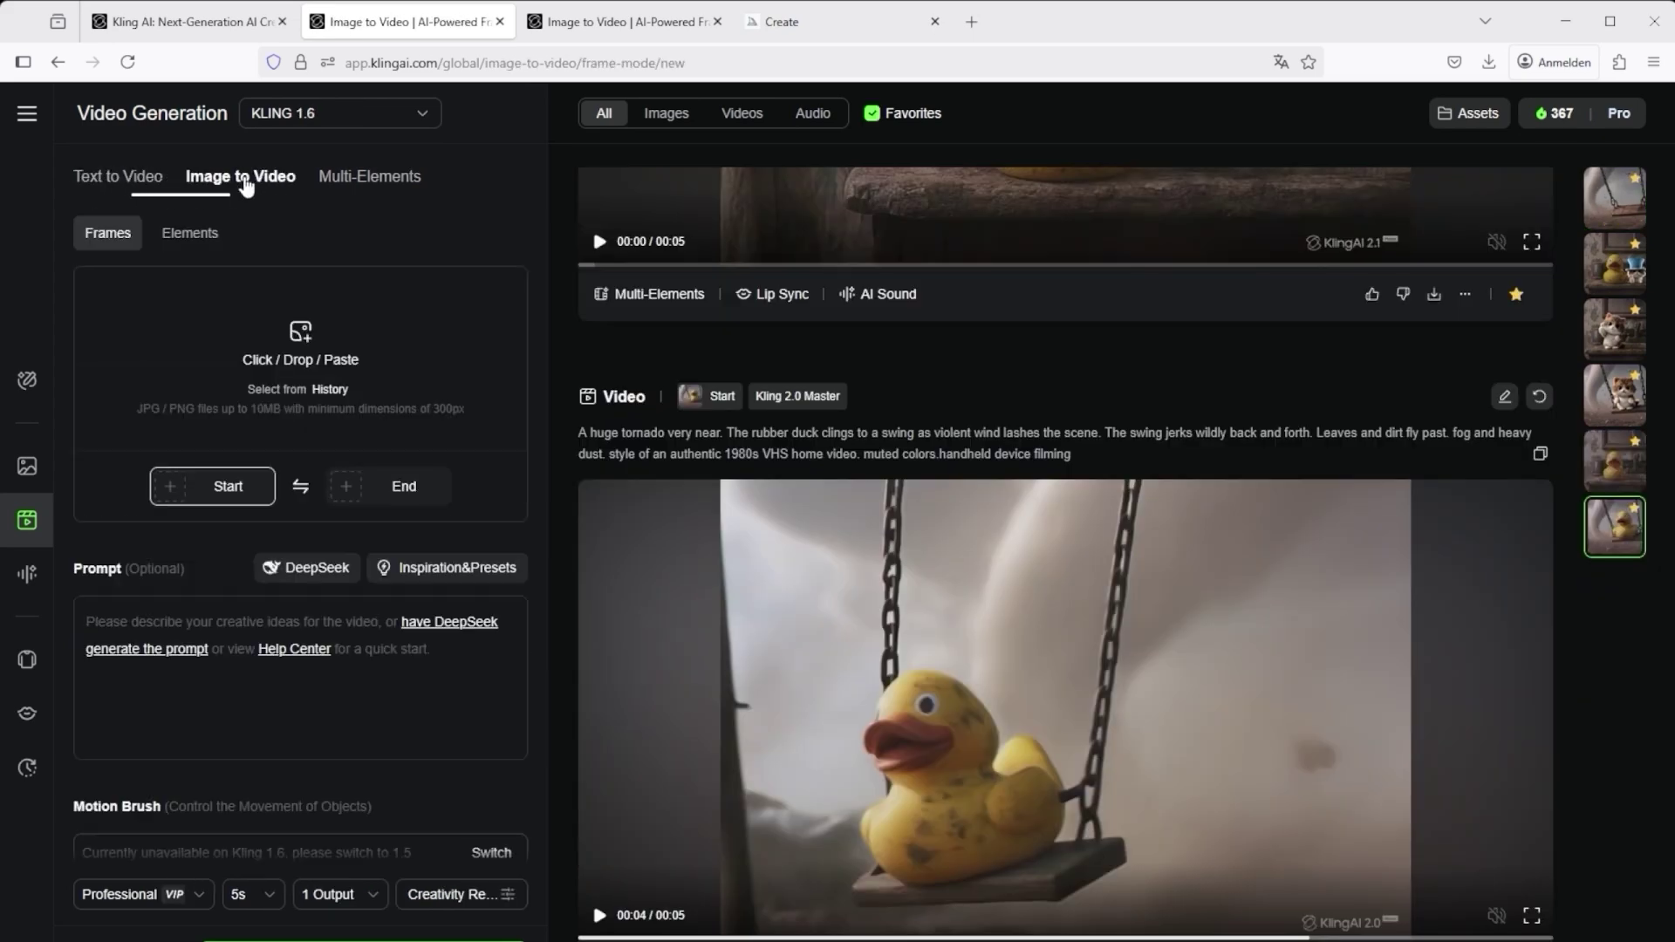
pyautogui.click(375, 180)
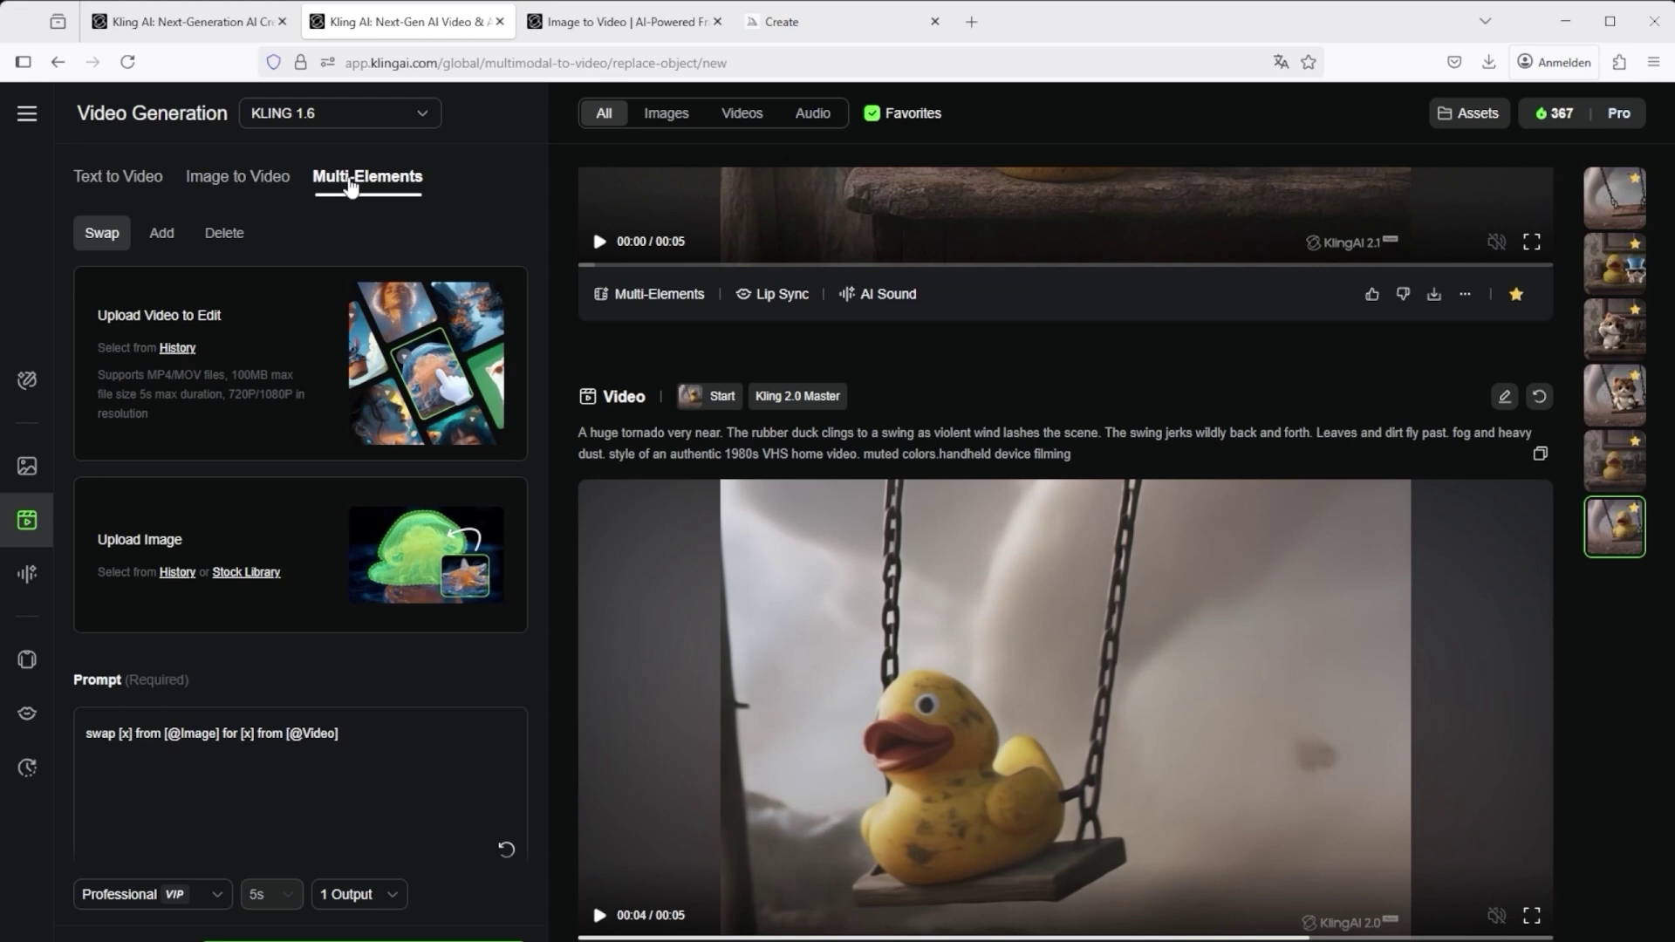
pyautogui.click(388, 120)
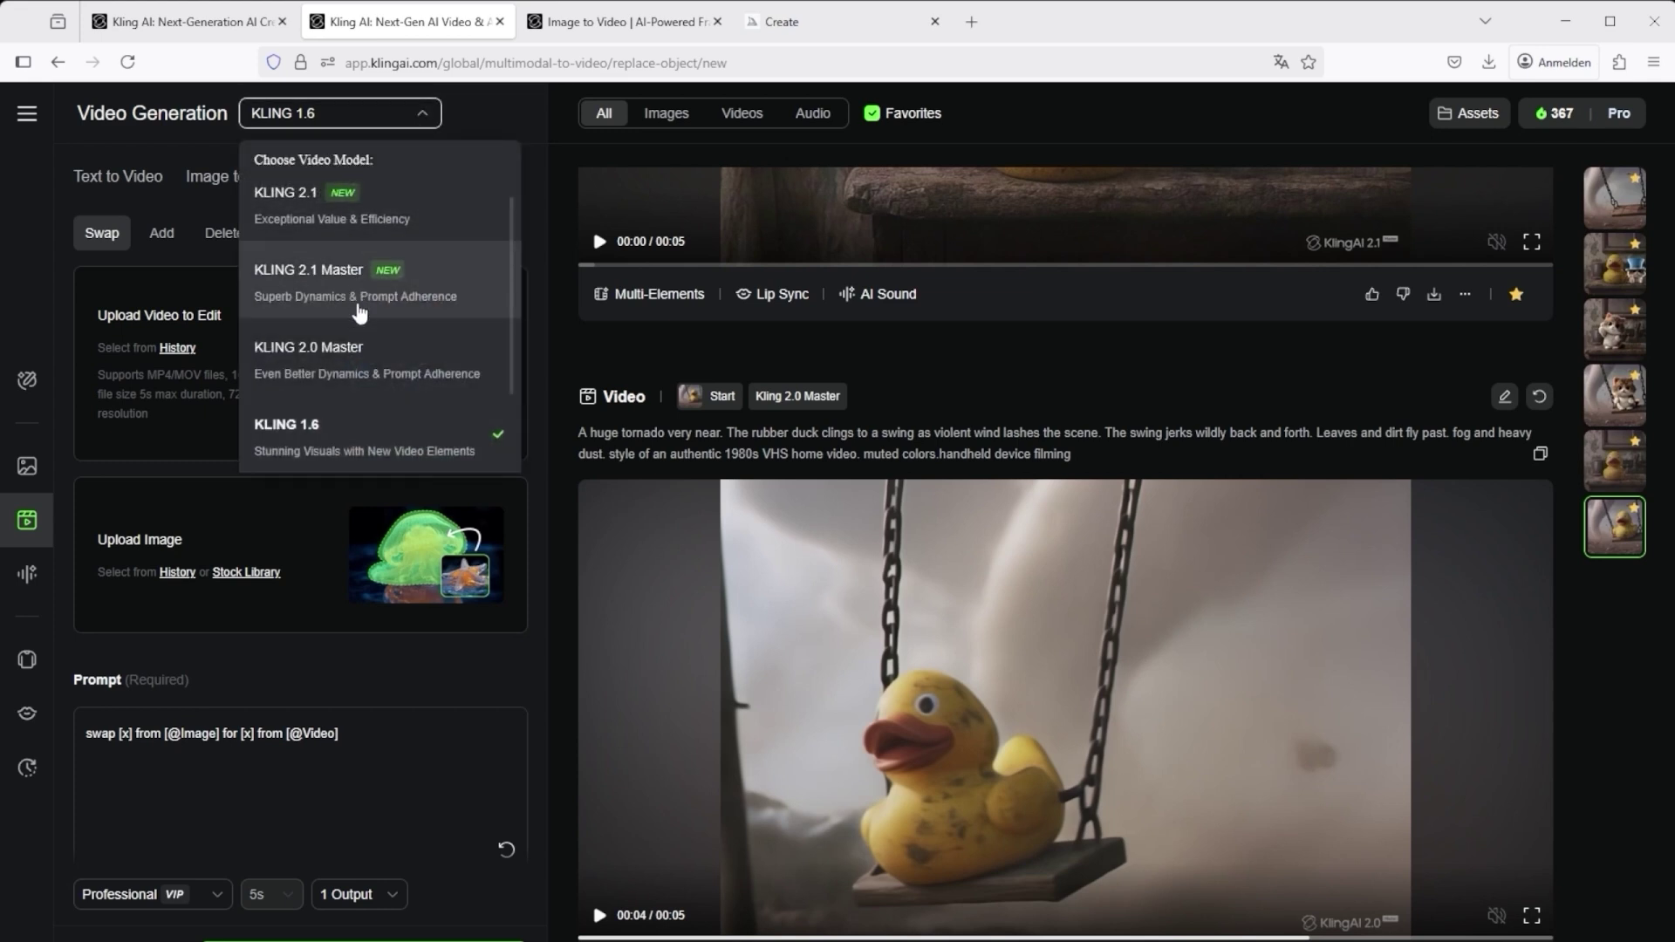
pyautogui.click(304, 349)
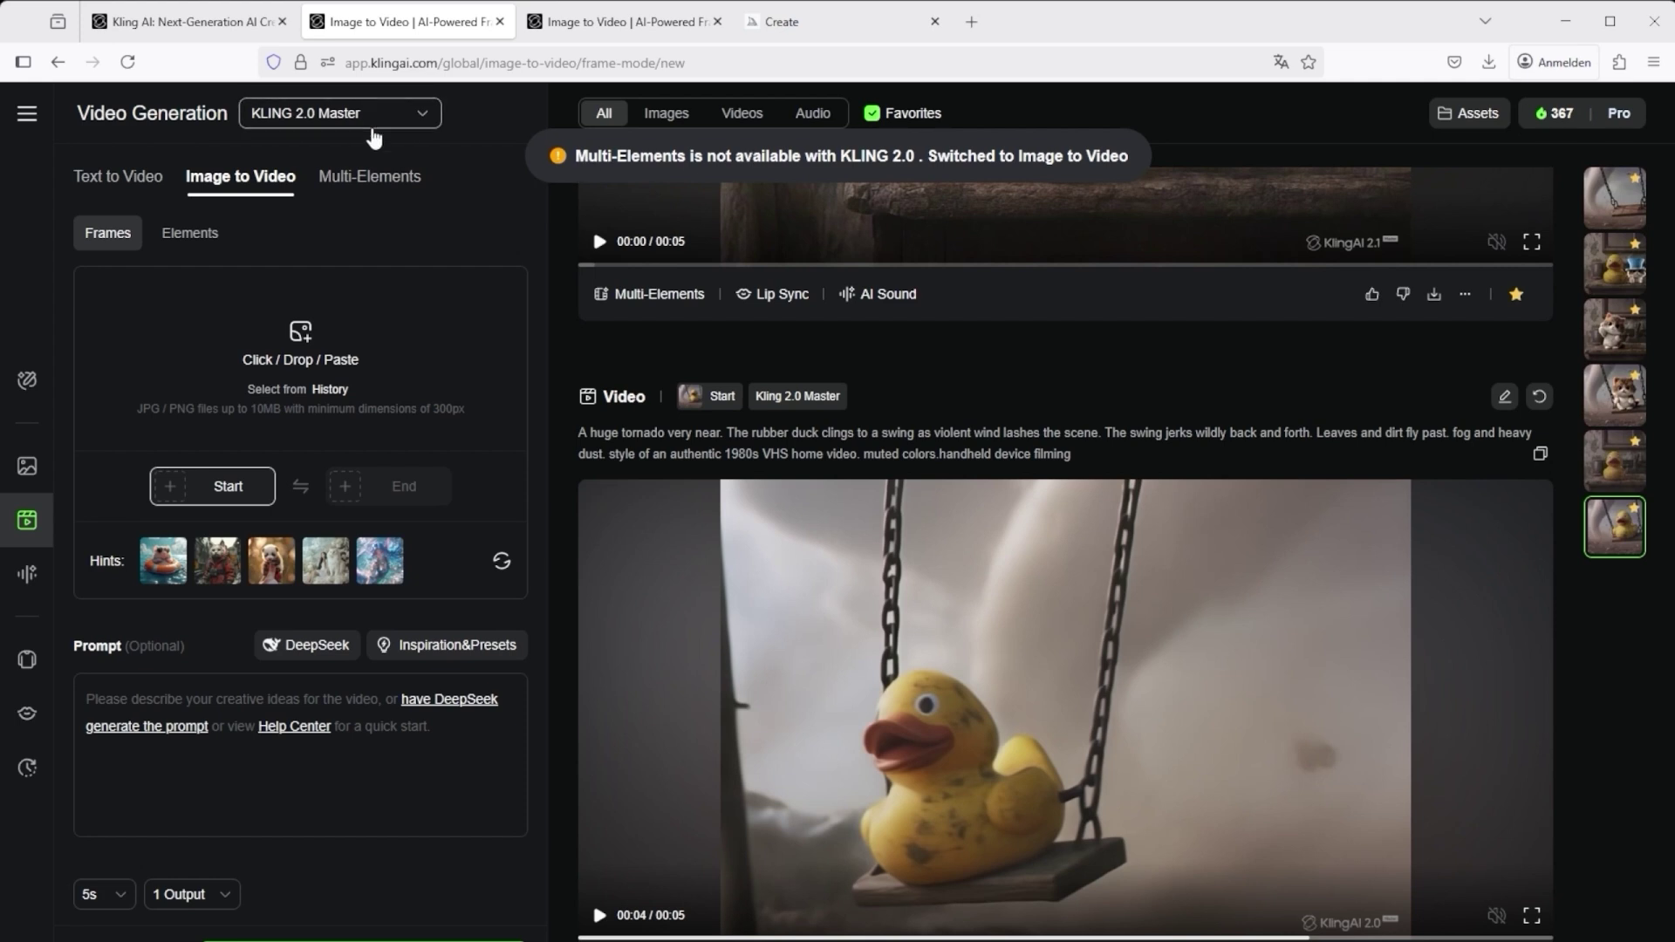
pyautogui.click(381, 176)
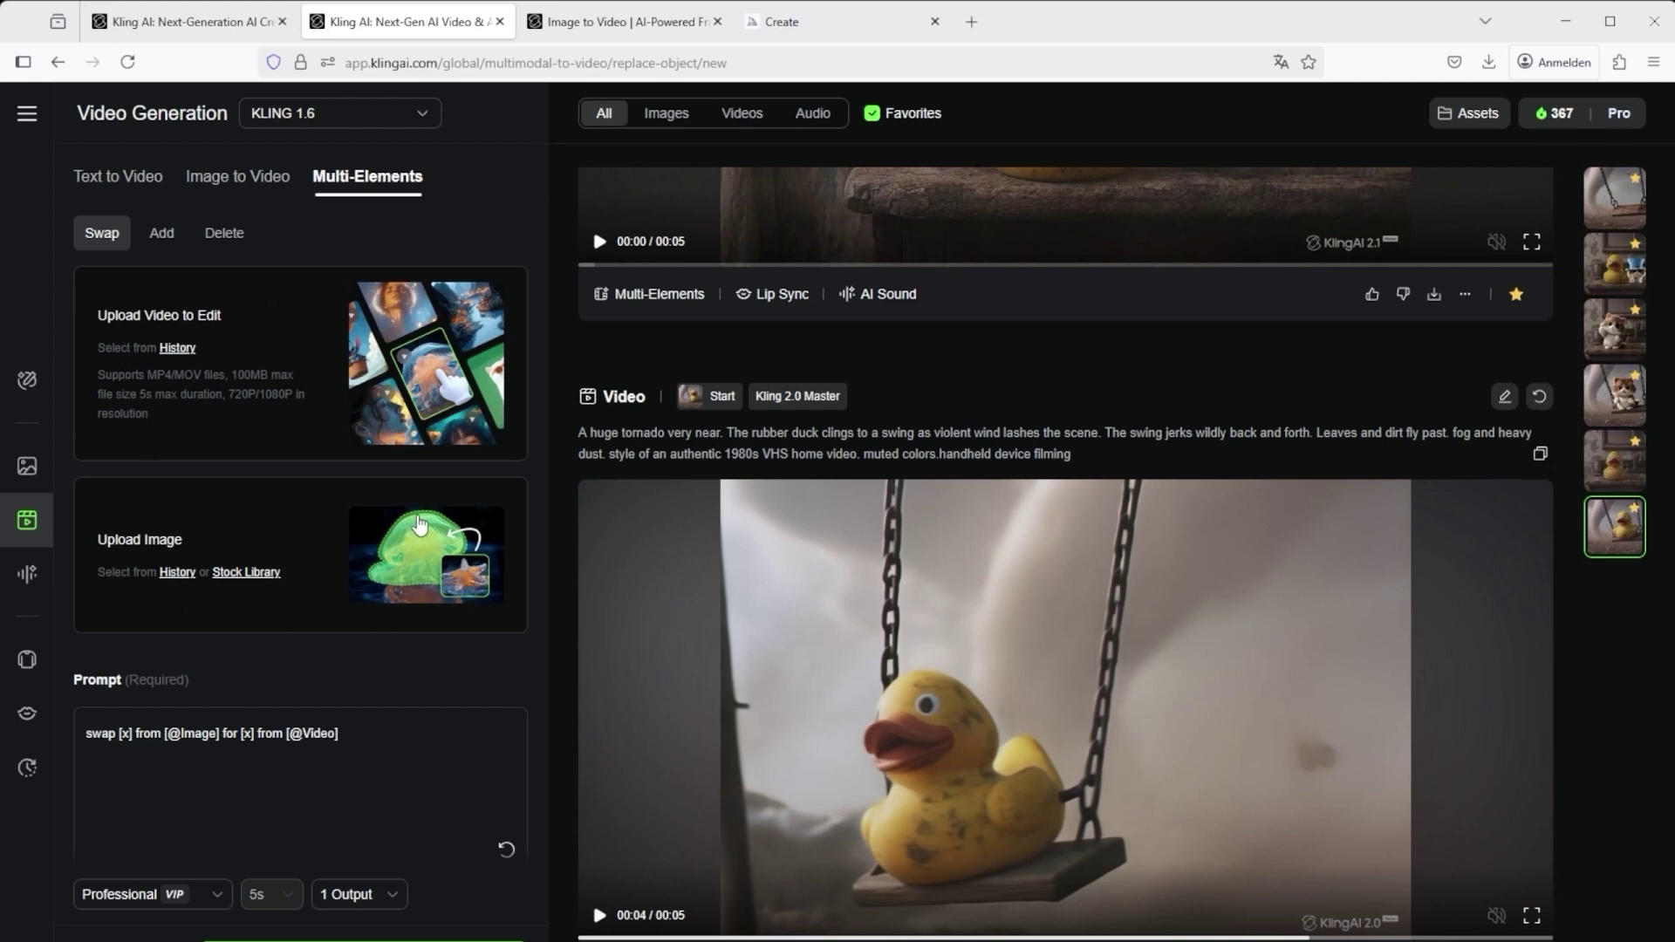
pyautogui.tripleClick(190, 712)
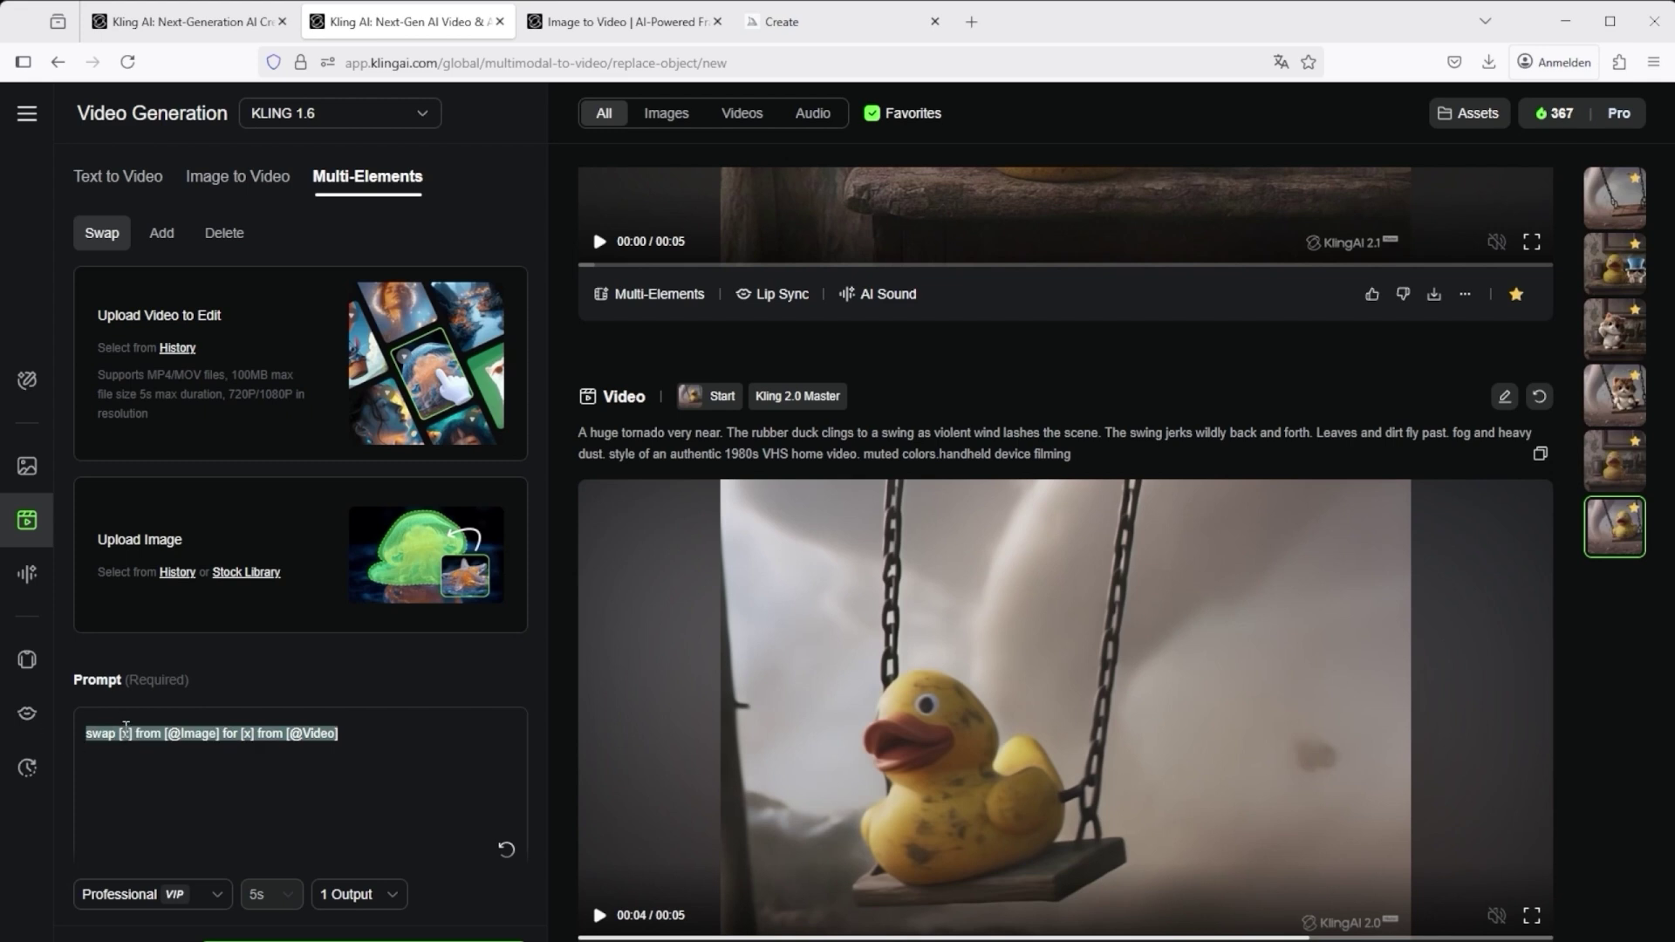
pyautogui.click(376, 738)
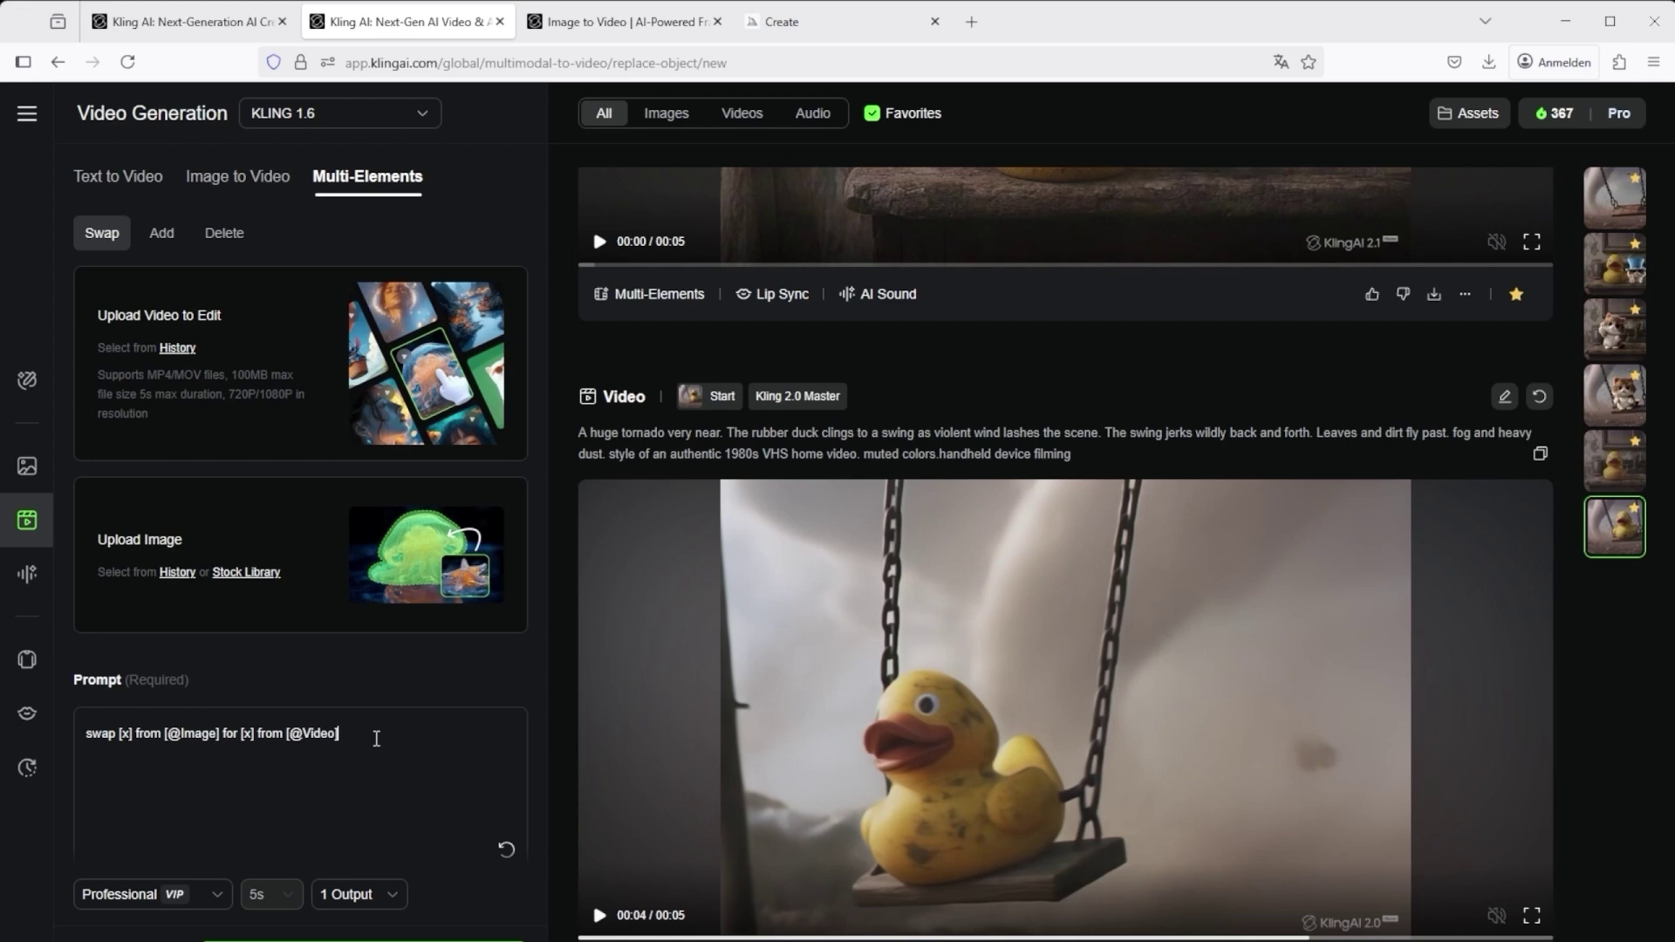
pyautogui.click(162, 236)
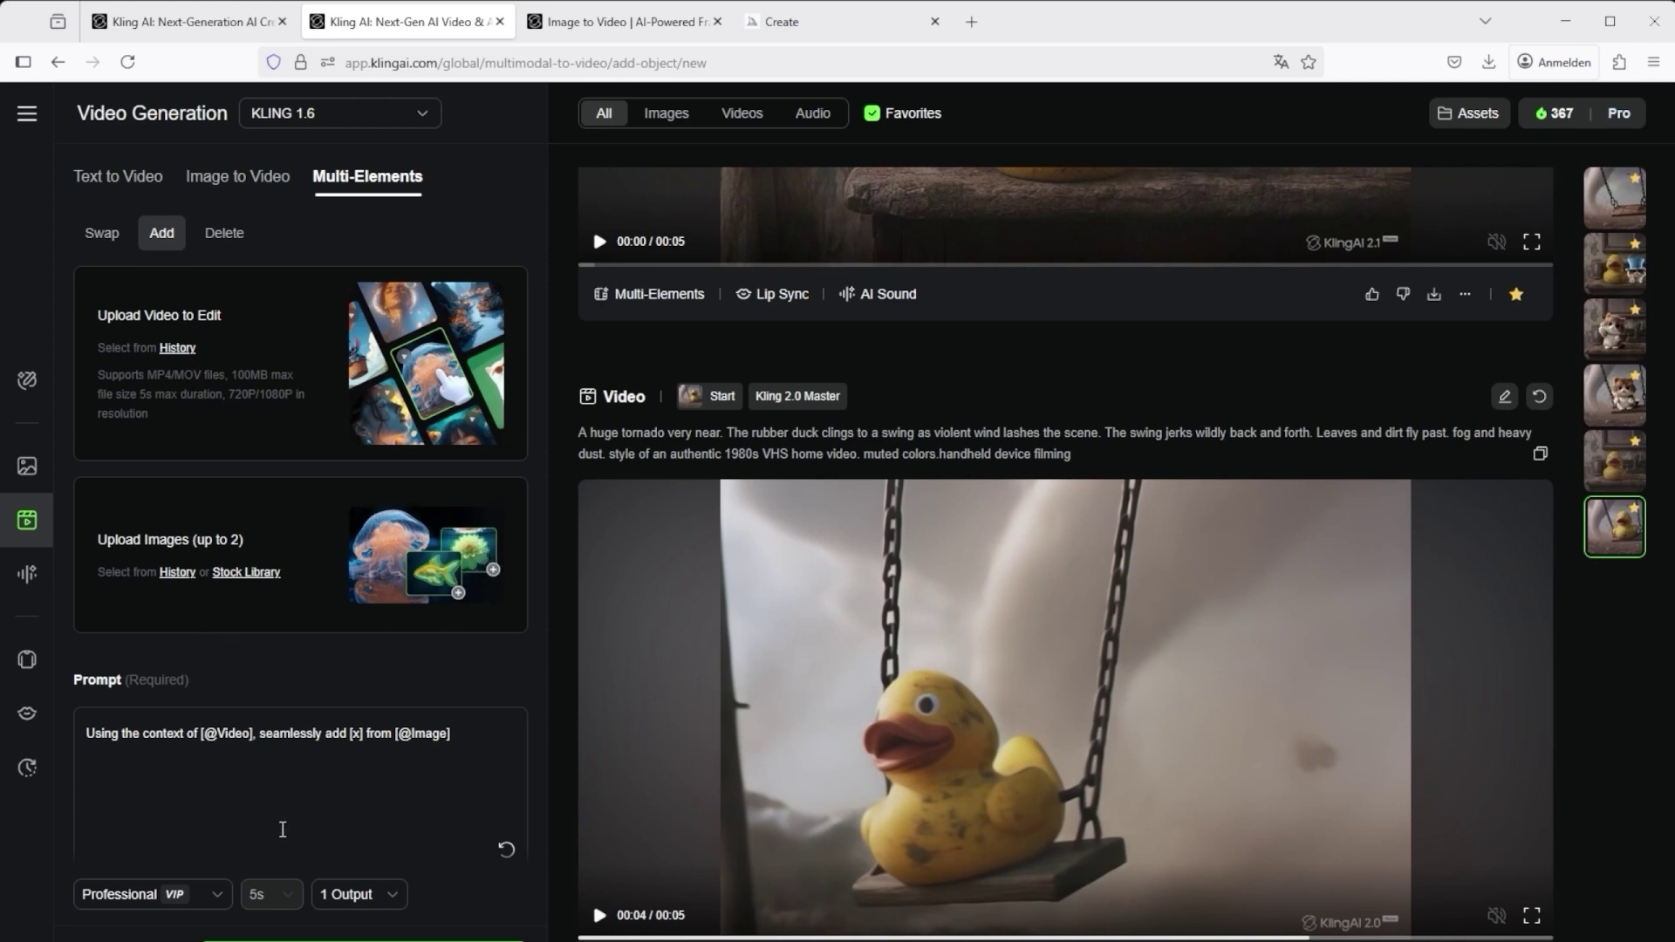
pyautogui.moveTo(496, 746); pyautogui.dragTo(81, 727)
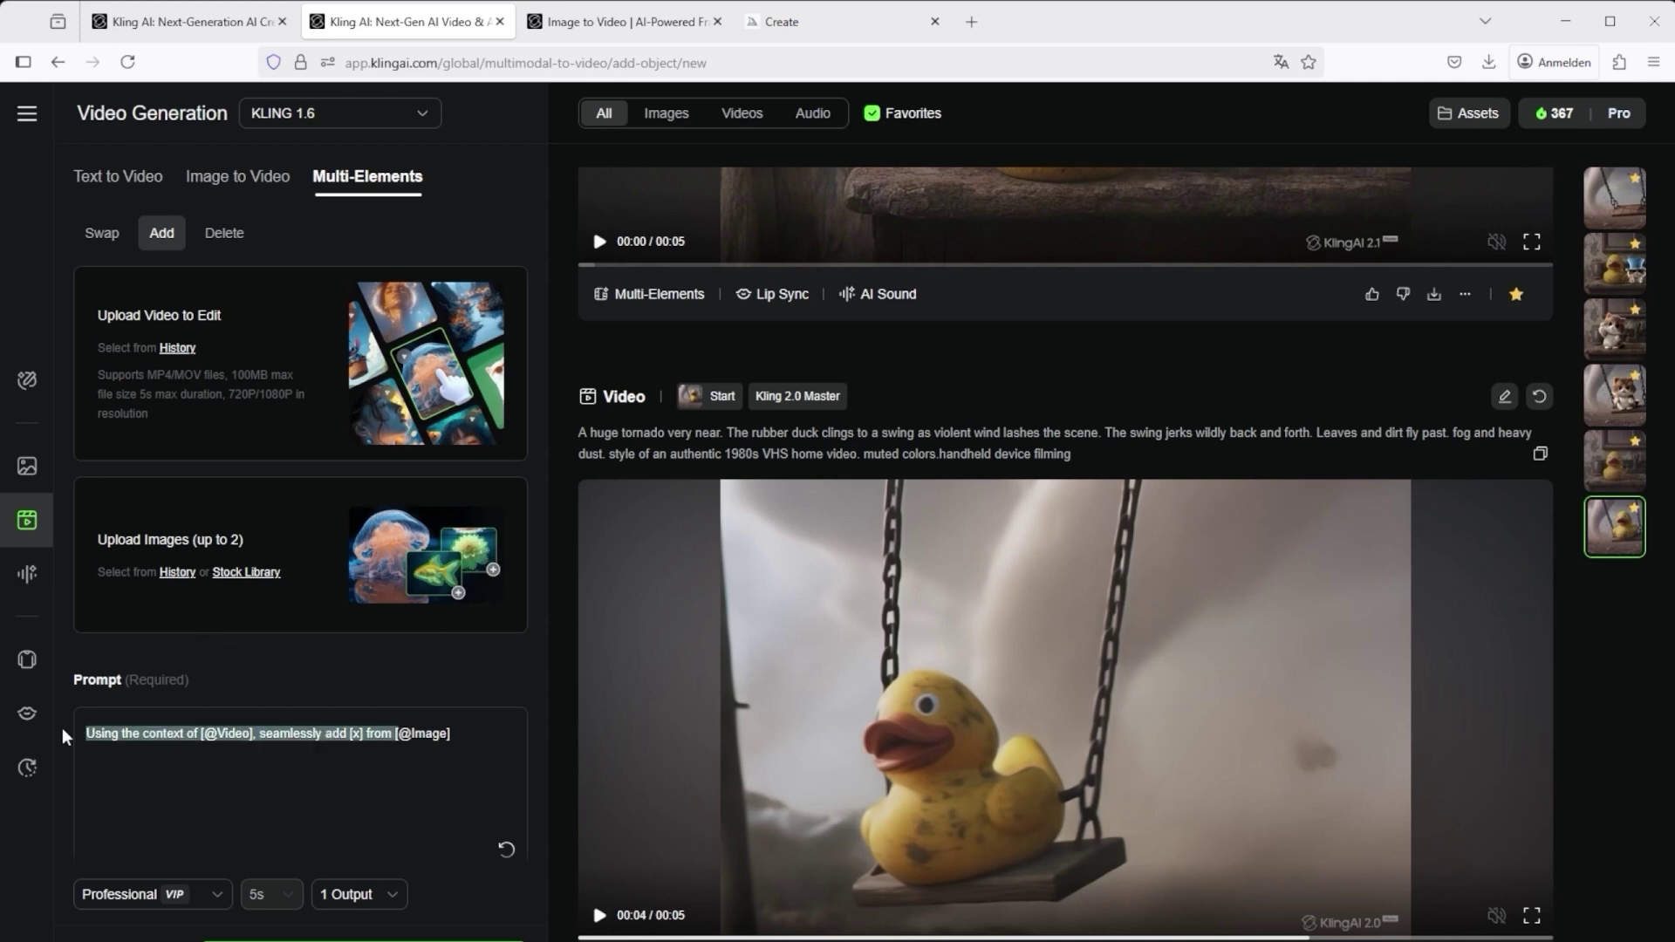
pyautogui.click(237, 235)
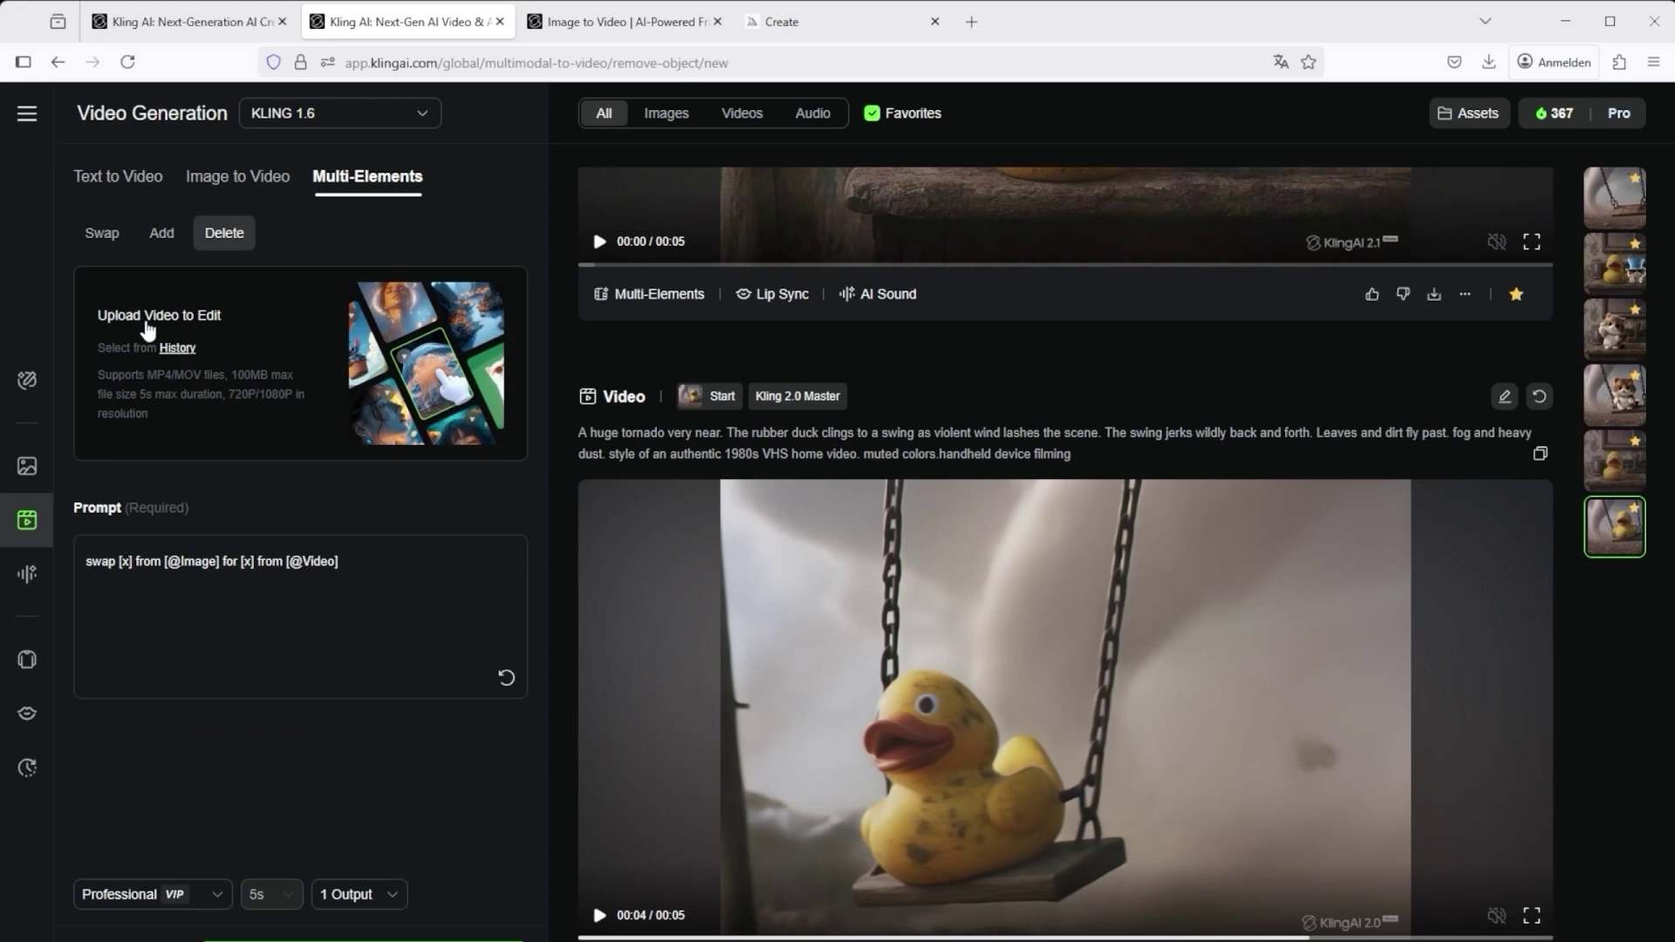
pyautogui.moveTo(397, 579); pyautogui.dragTo(36, 554)
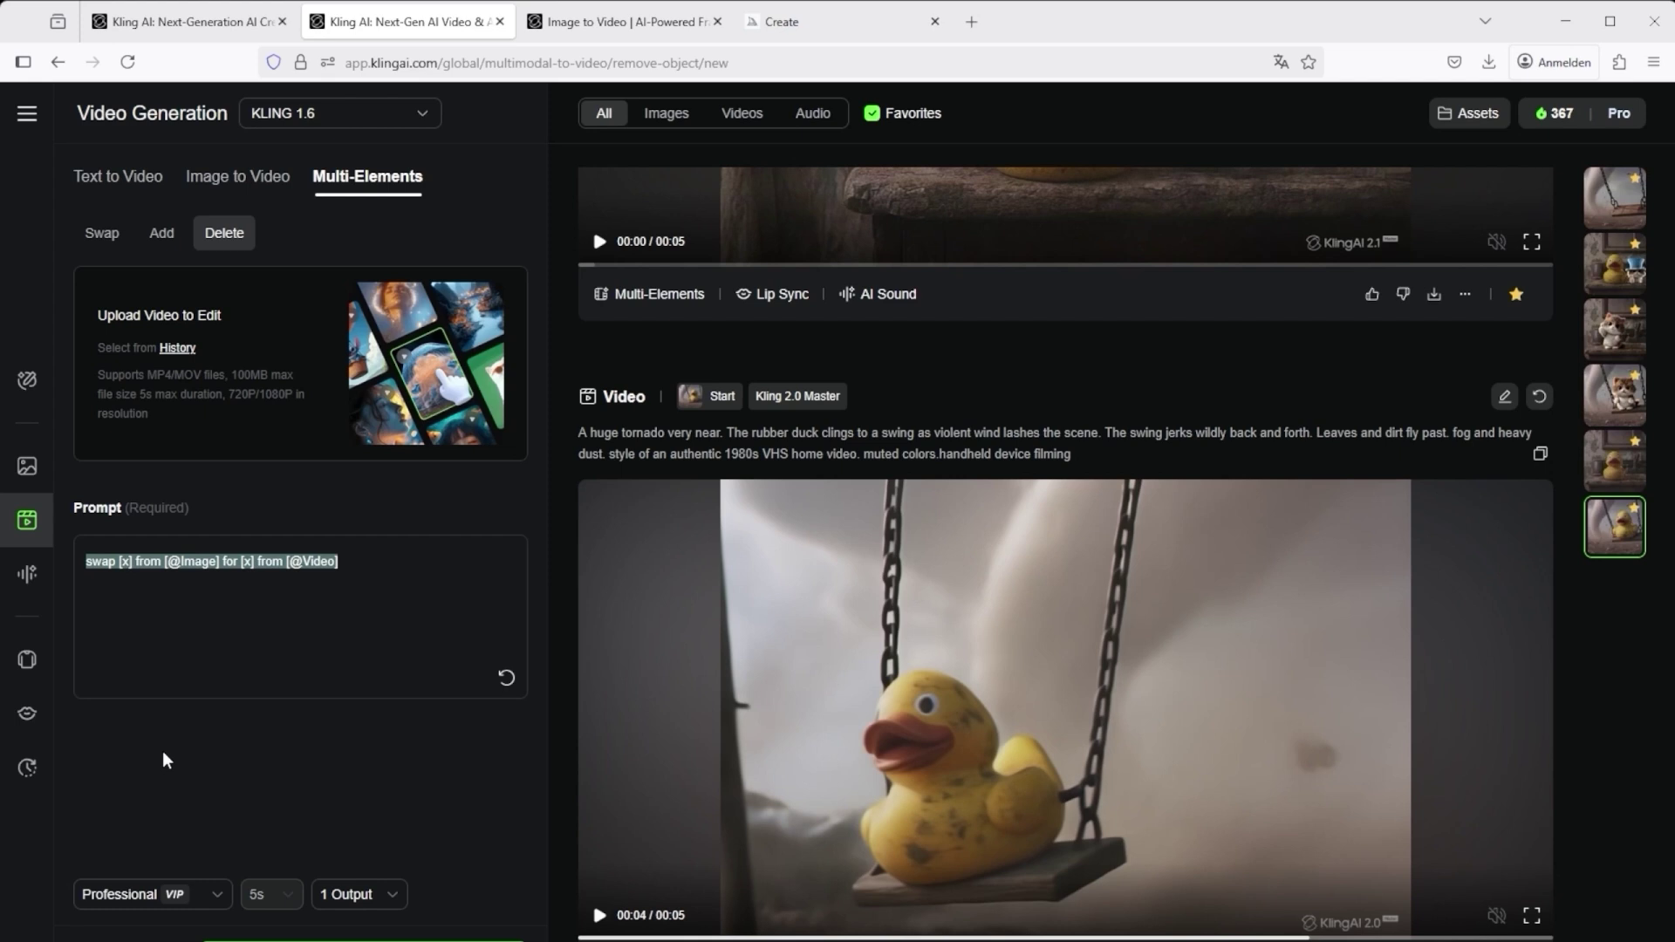
pyautogui.click(101, 233)
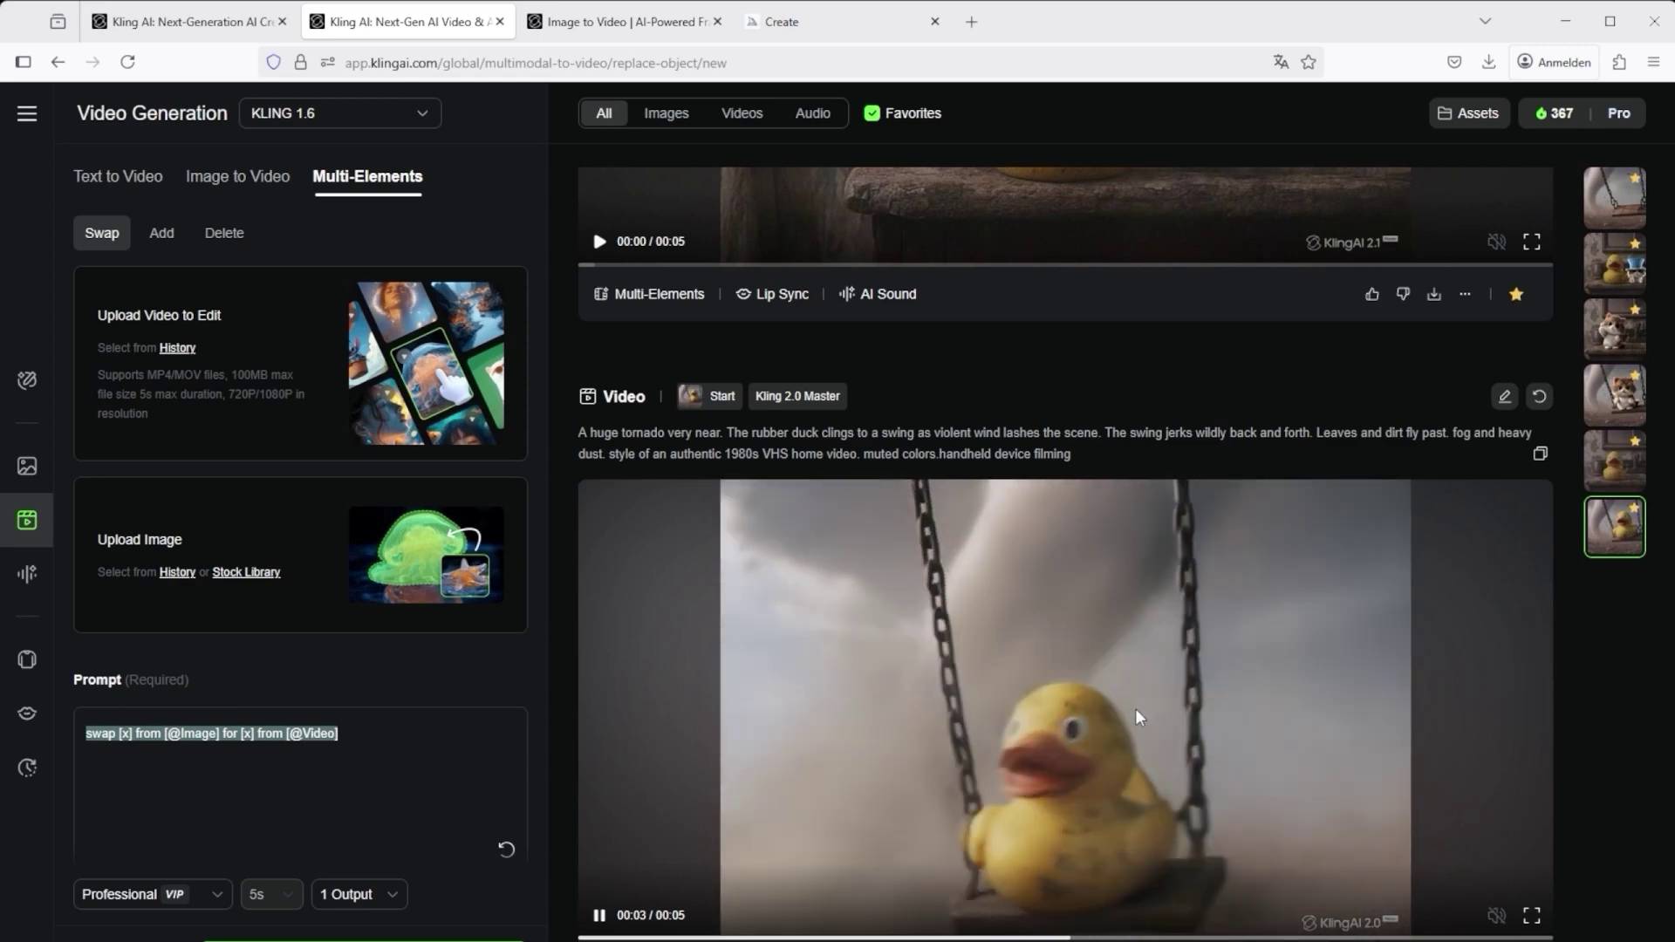
pyautogui.scroll(4, 1134, 709)
pyautogui.scroll(2, 1162, 727)
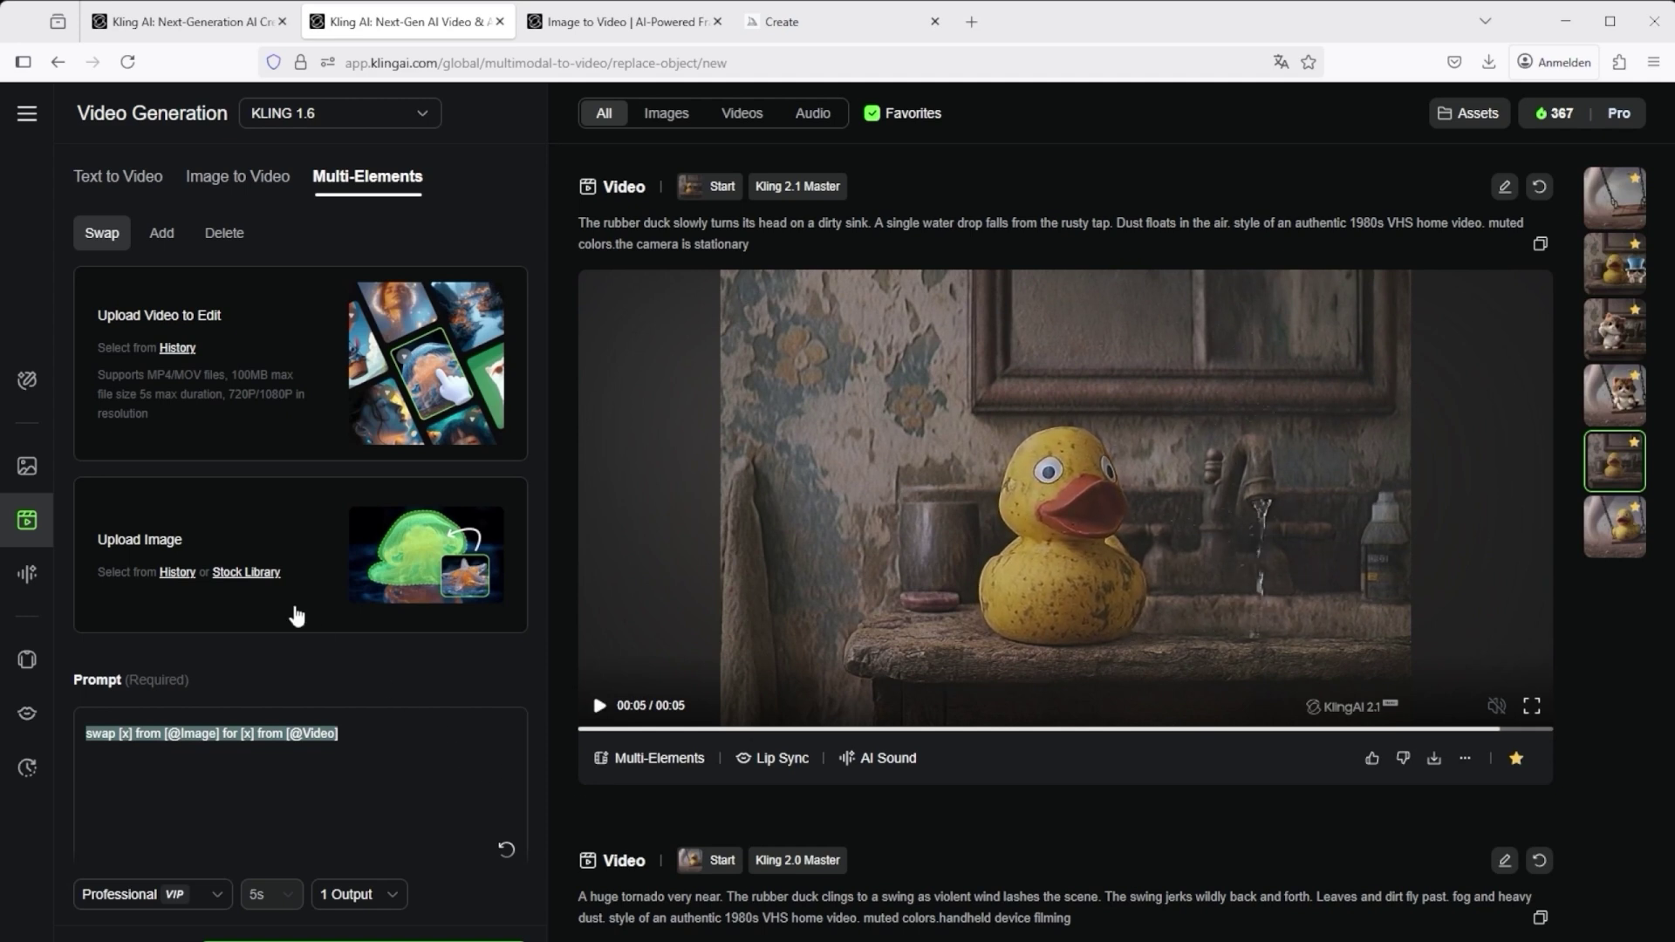
# Load the tornado clip with the duck on the swing from History as the video to edit.
pyautogui.click(176, 348)
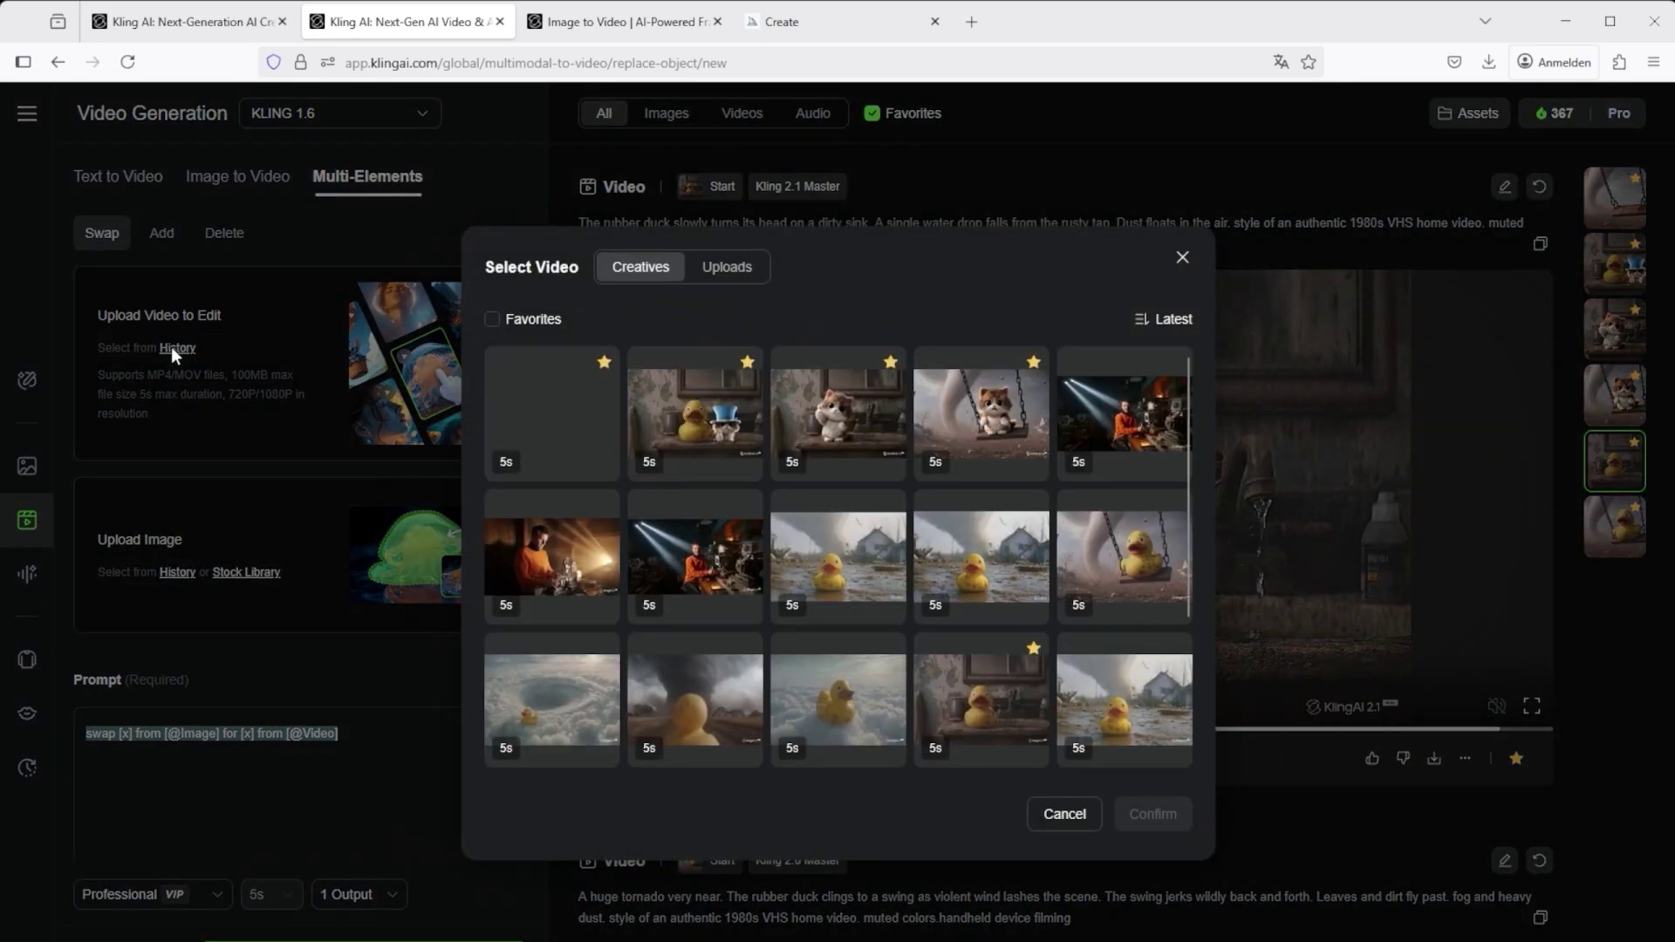
pyautogui.scroll(-3, 1038, 606)
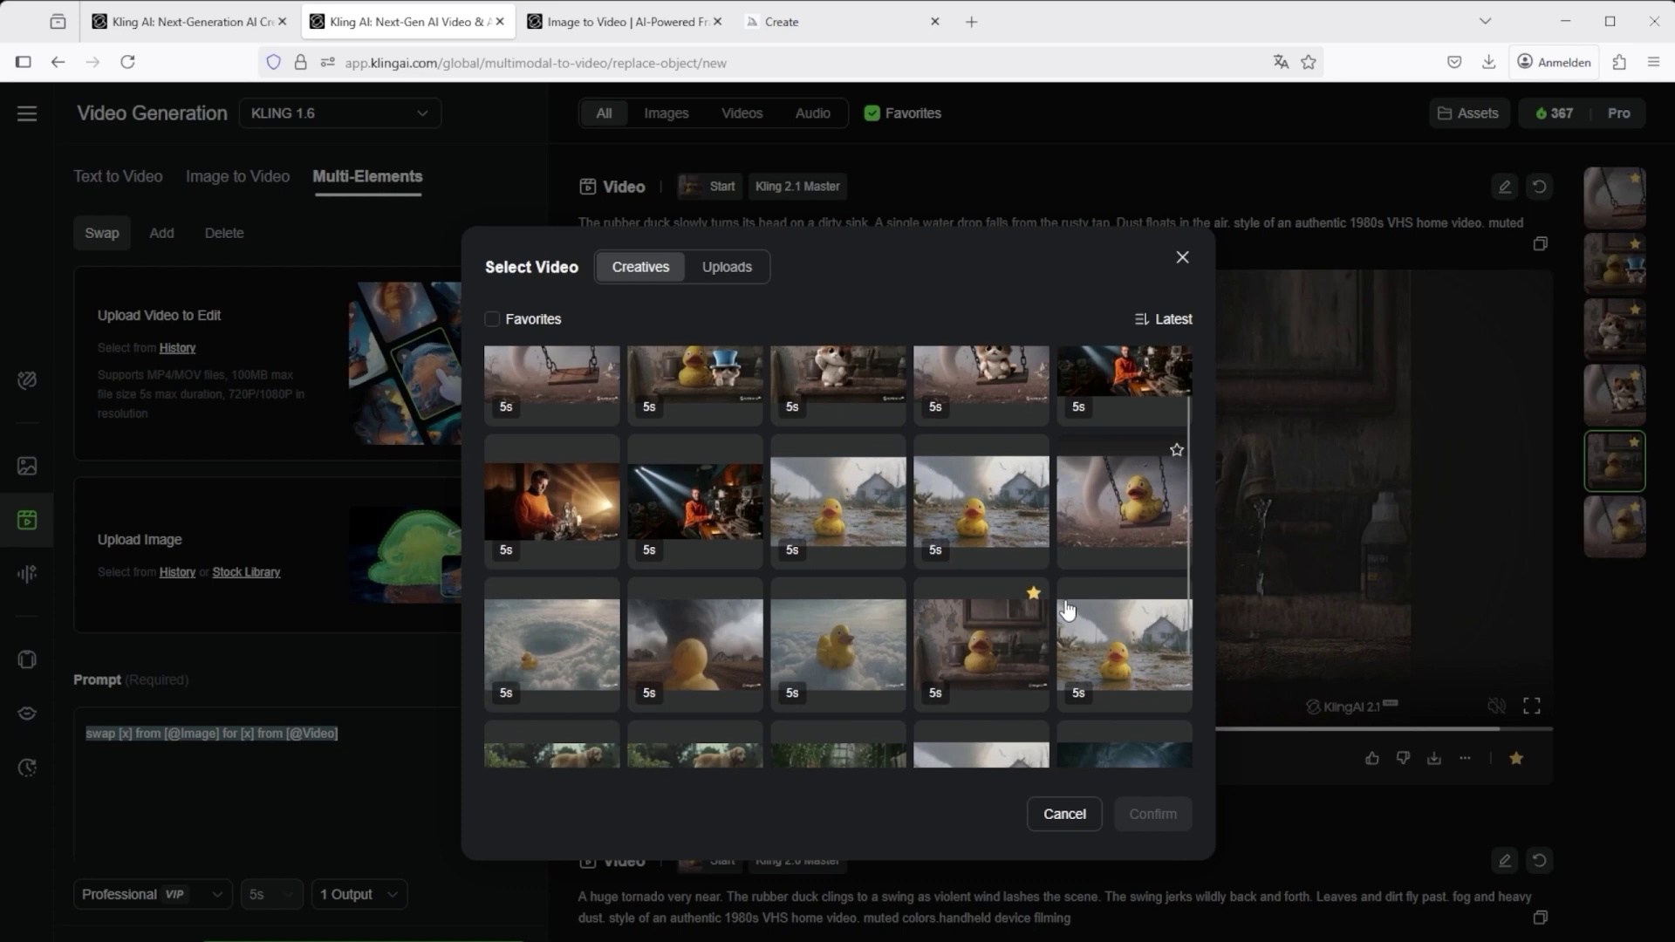
pyautogui.scroll(-1, 1067, 609)
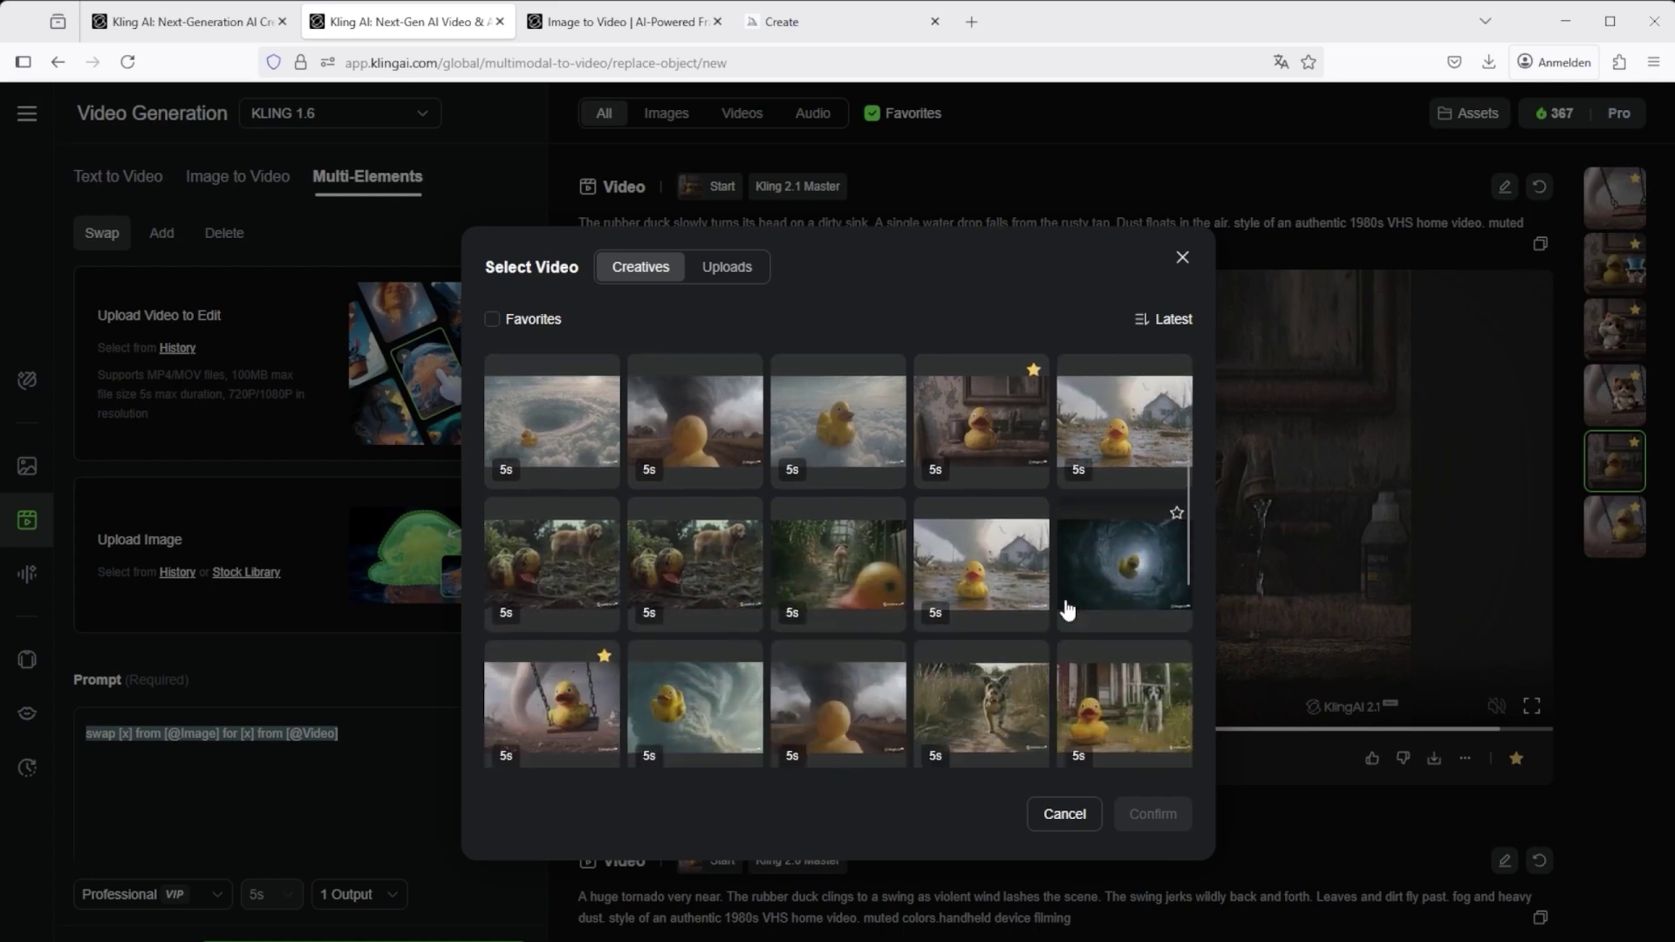
pyautogui.click(538, 717)
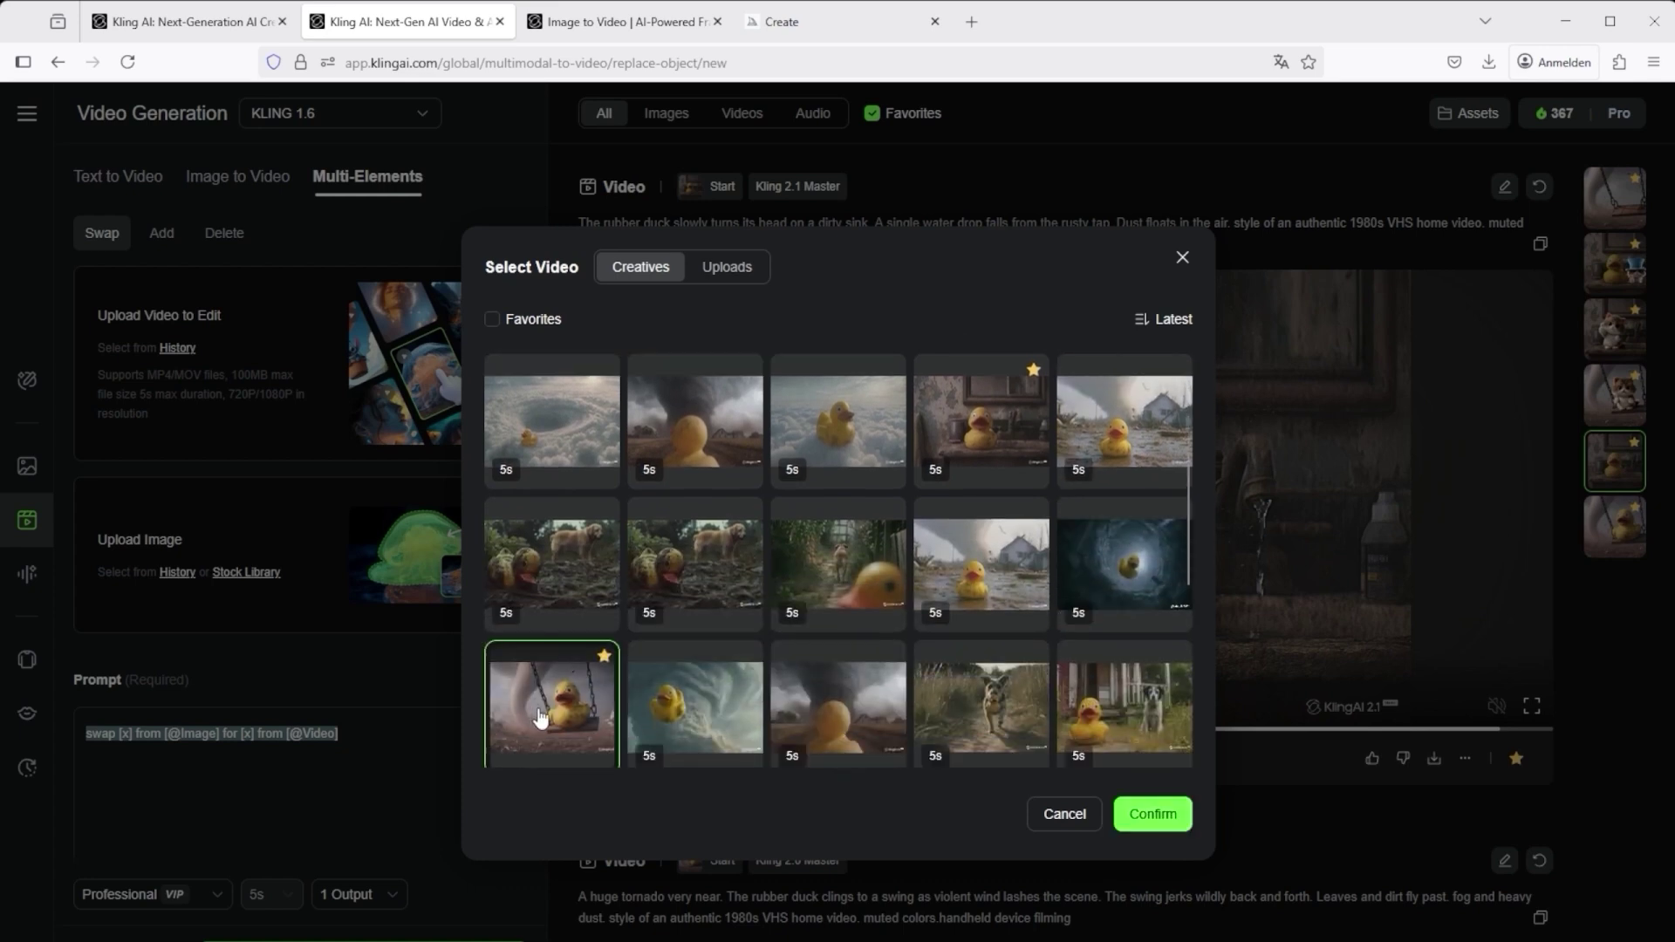
pyautogui.click(1156, 813)
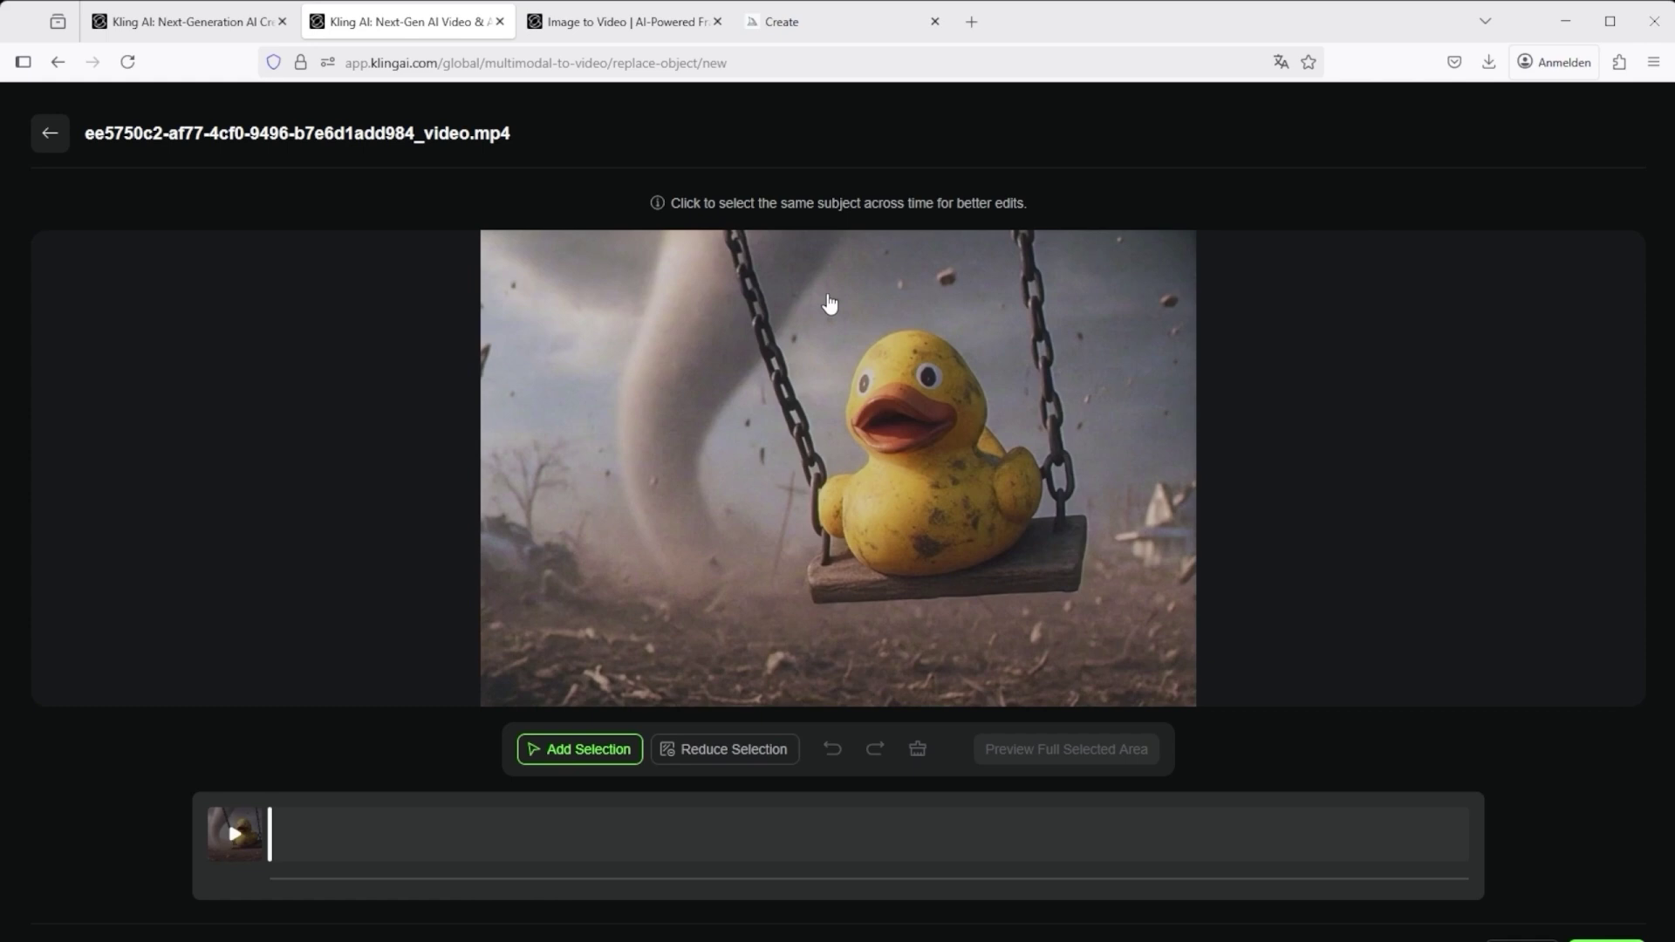
# Select the rubber duck at the clip's start and end, then track it across the whole clip.
pyautogui.click(929, 478)
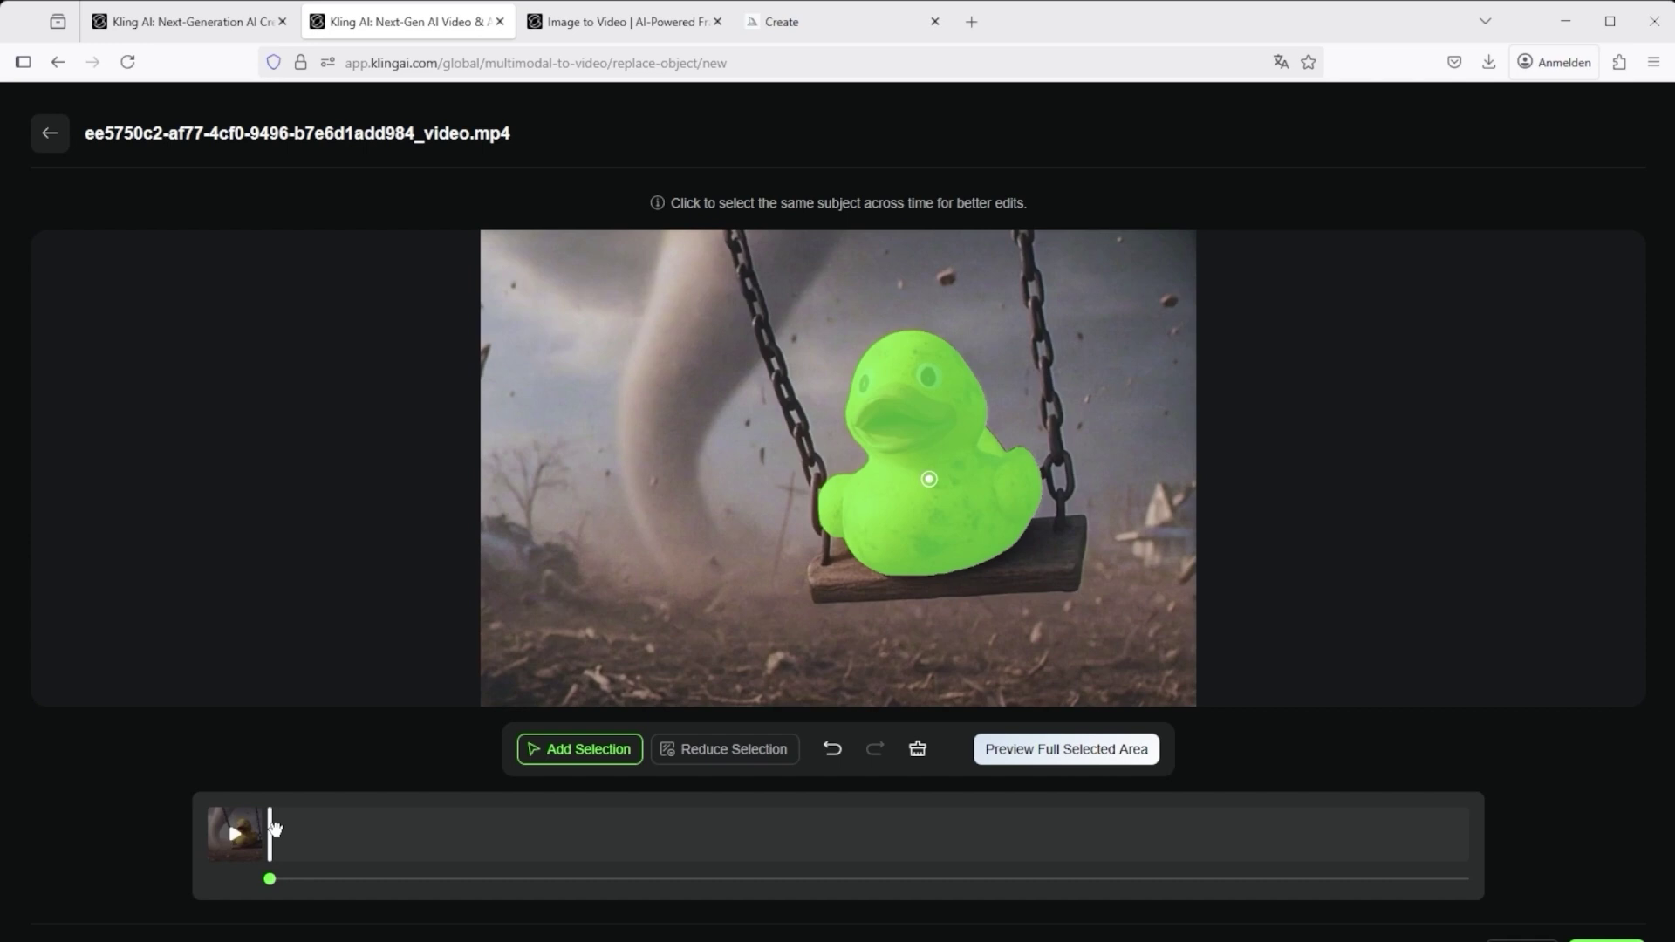
pyautogui.moveTo(272, 824); pyautogui.dragTo(1493, 832)
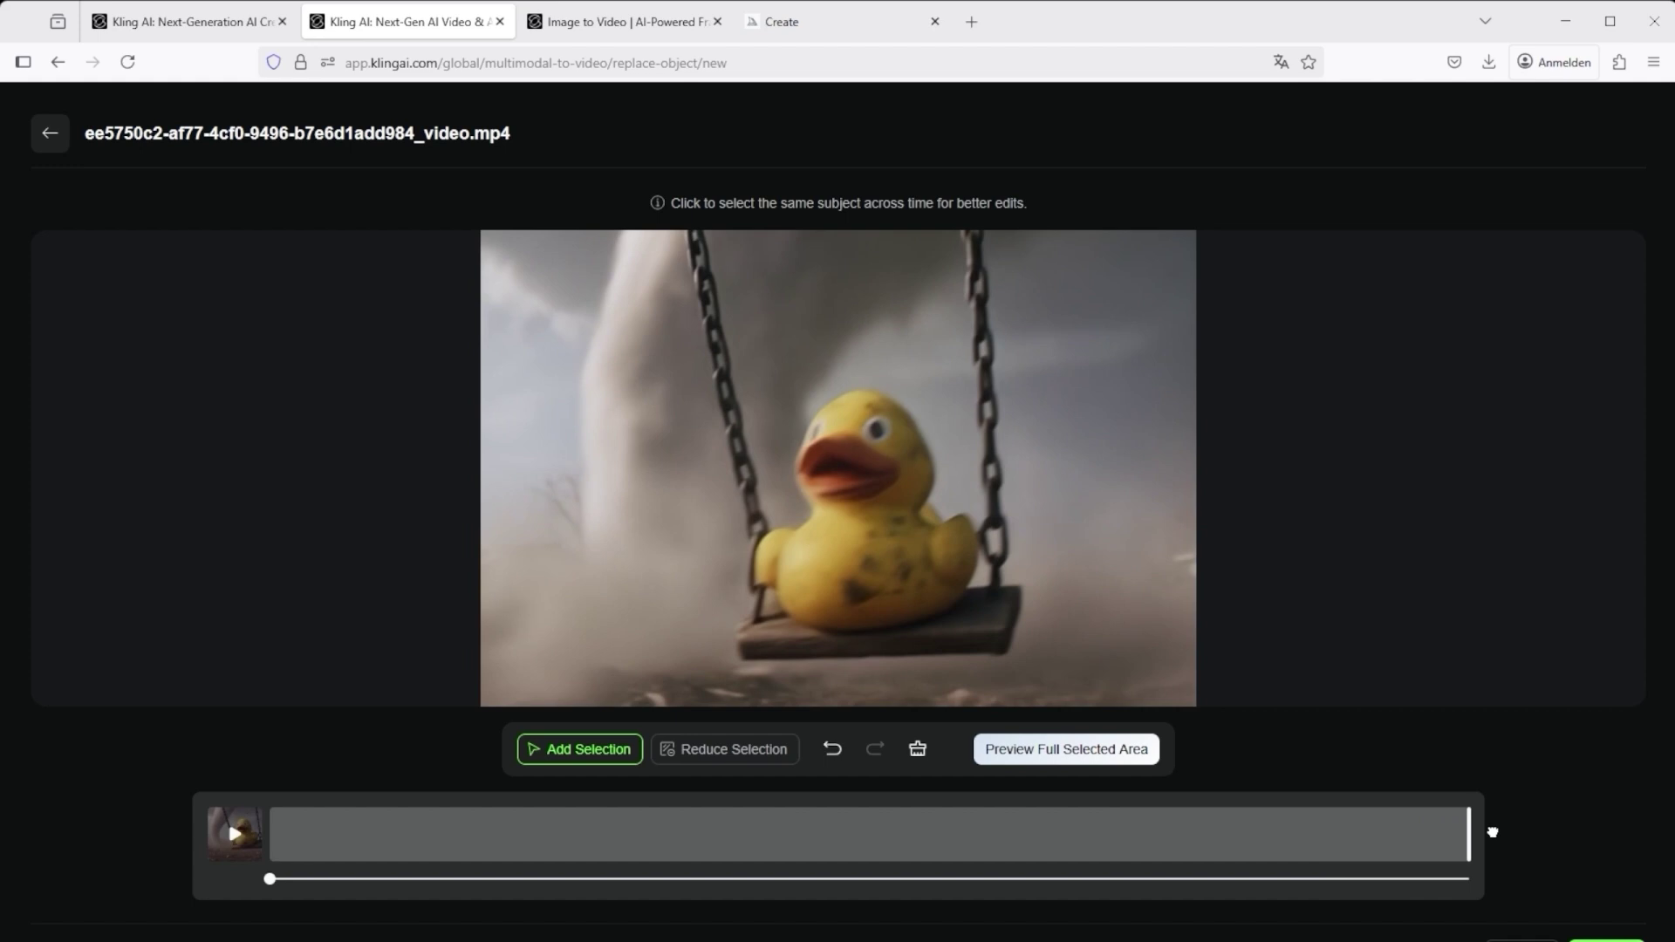
pyautogui.click(887, 529)
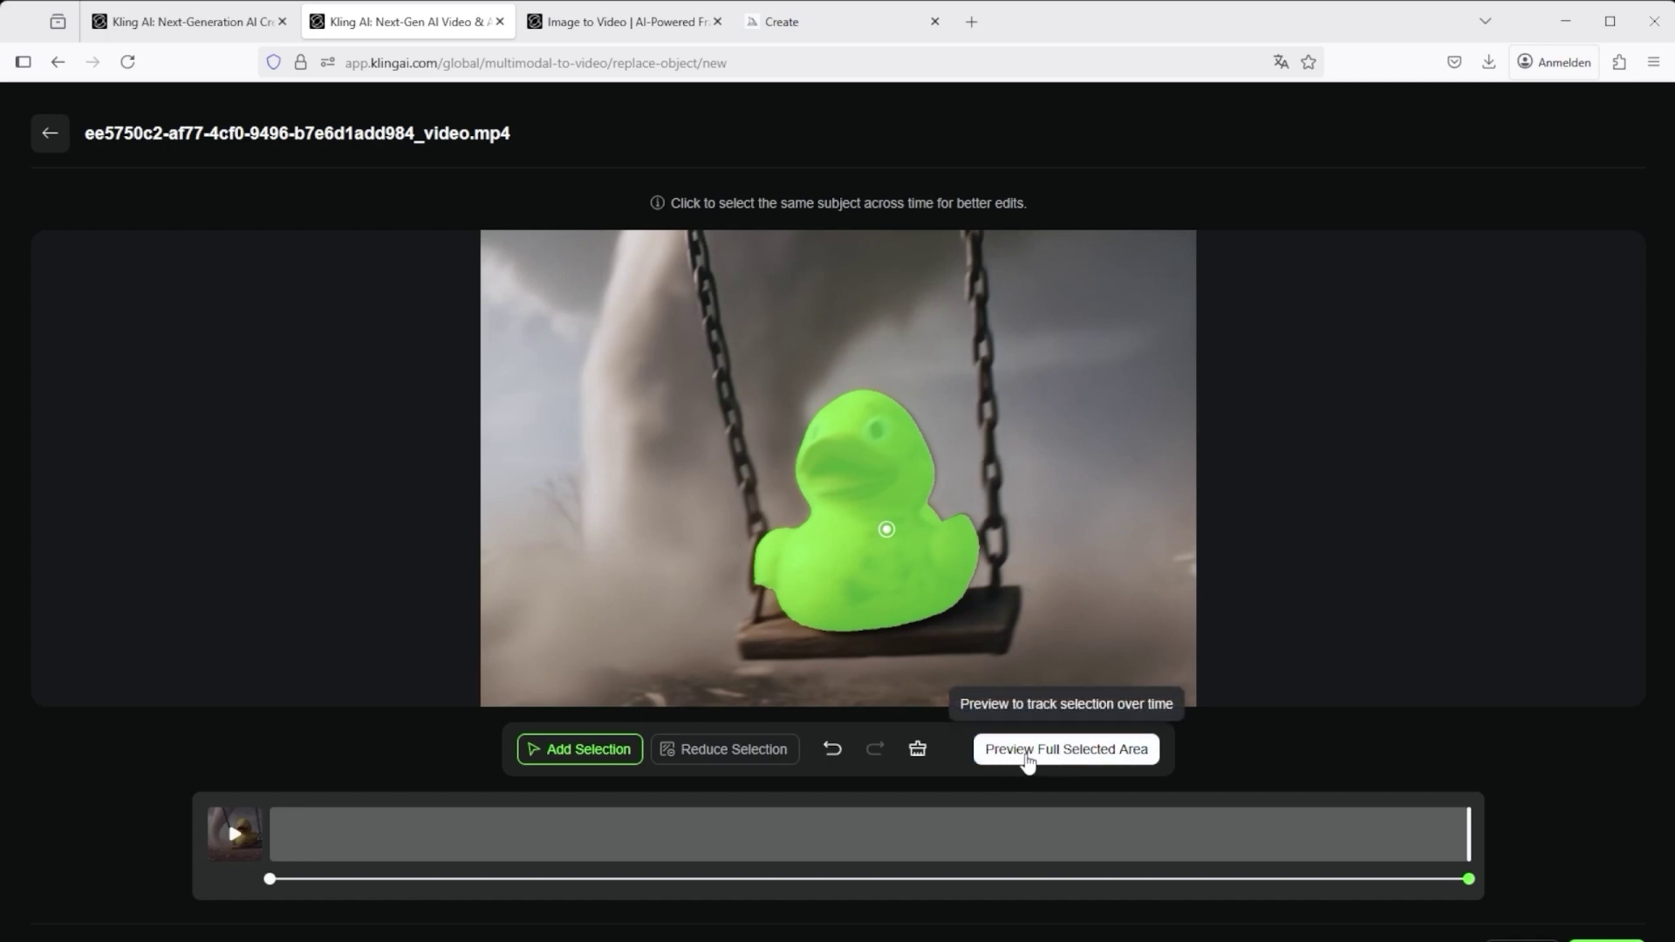
pyautogui.click(1068, 759)
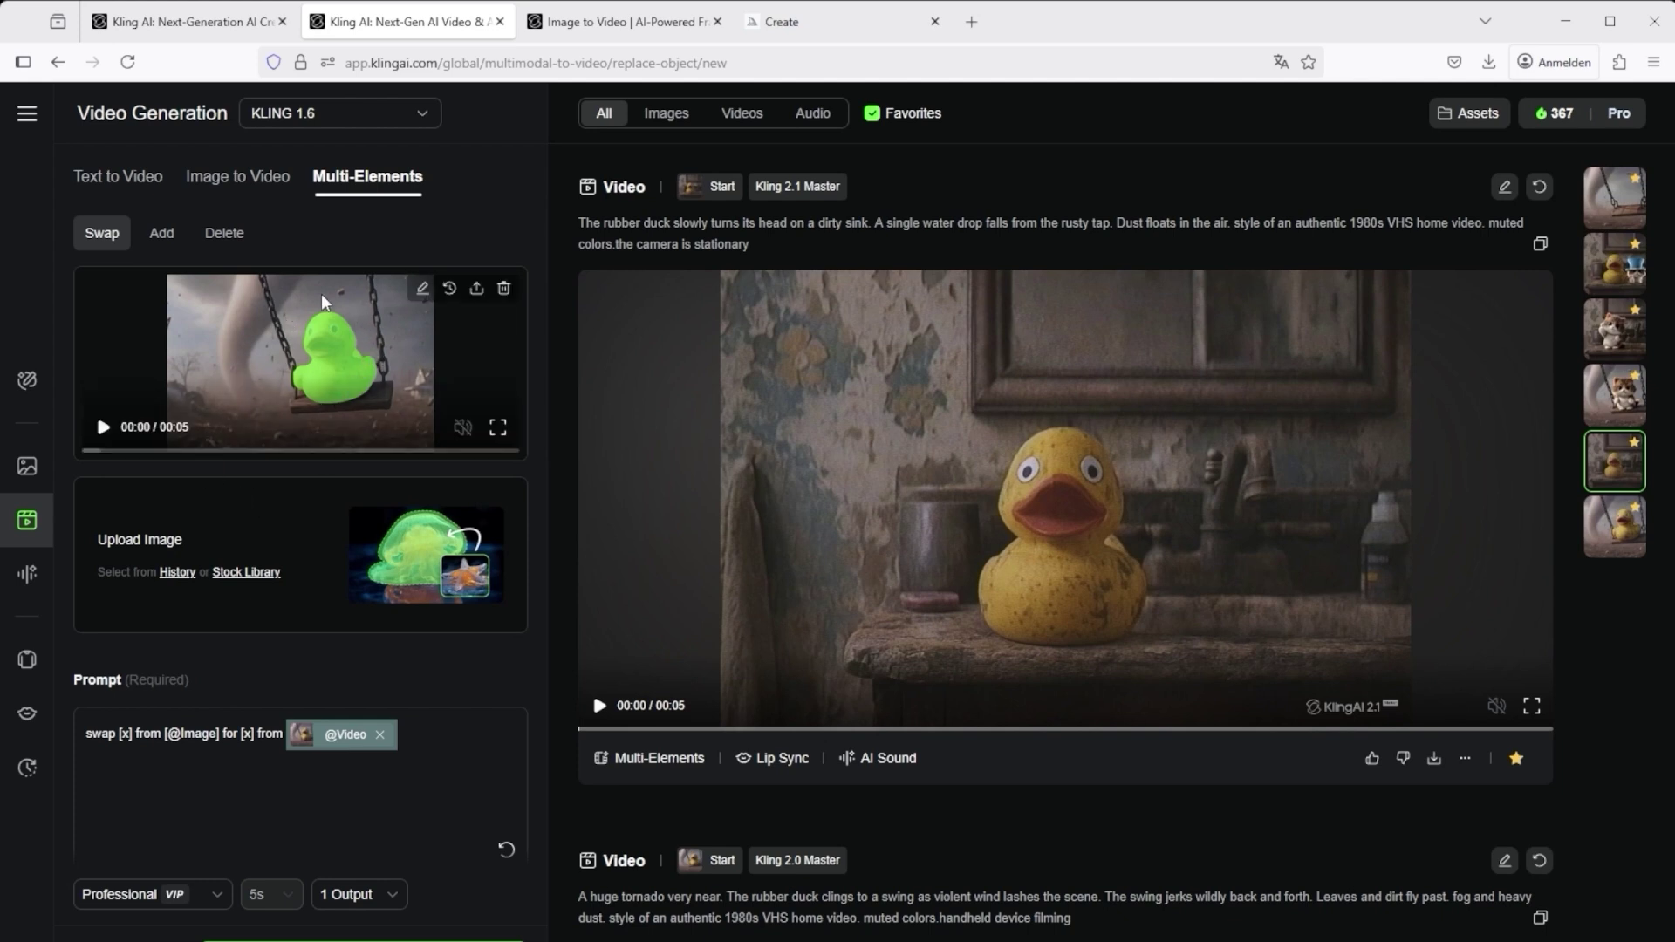
# Upload the Midjourney thumbs-up kitten image as the replacement, checking the kitten and blue hat images.
pyautogui.click(146, 555)
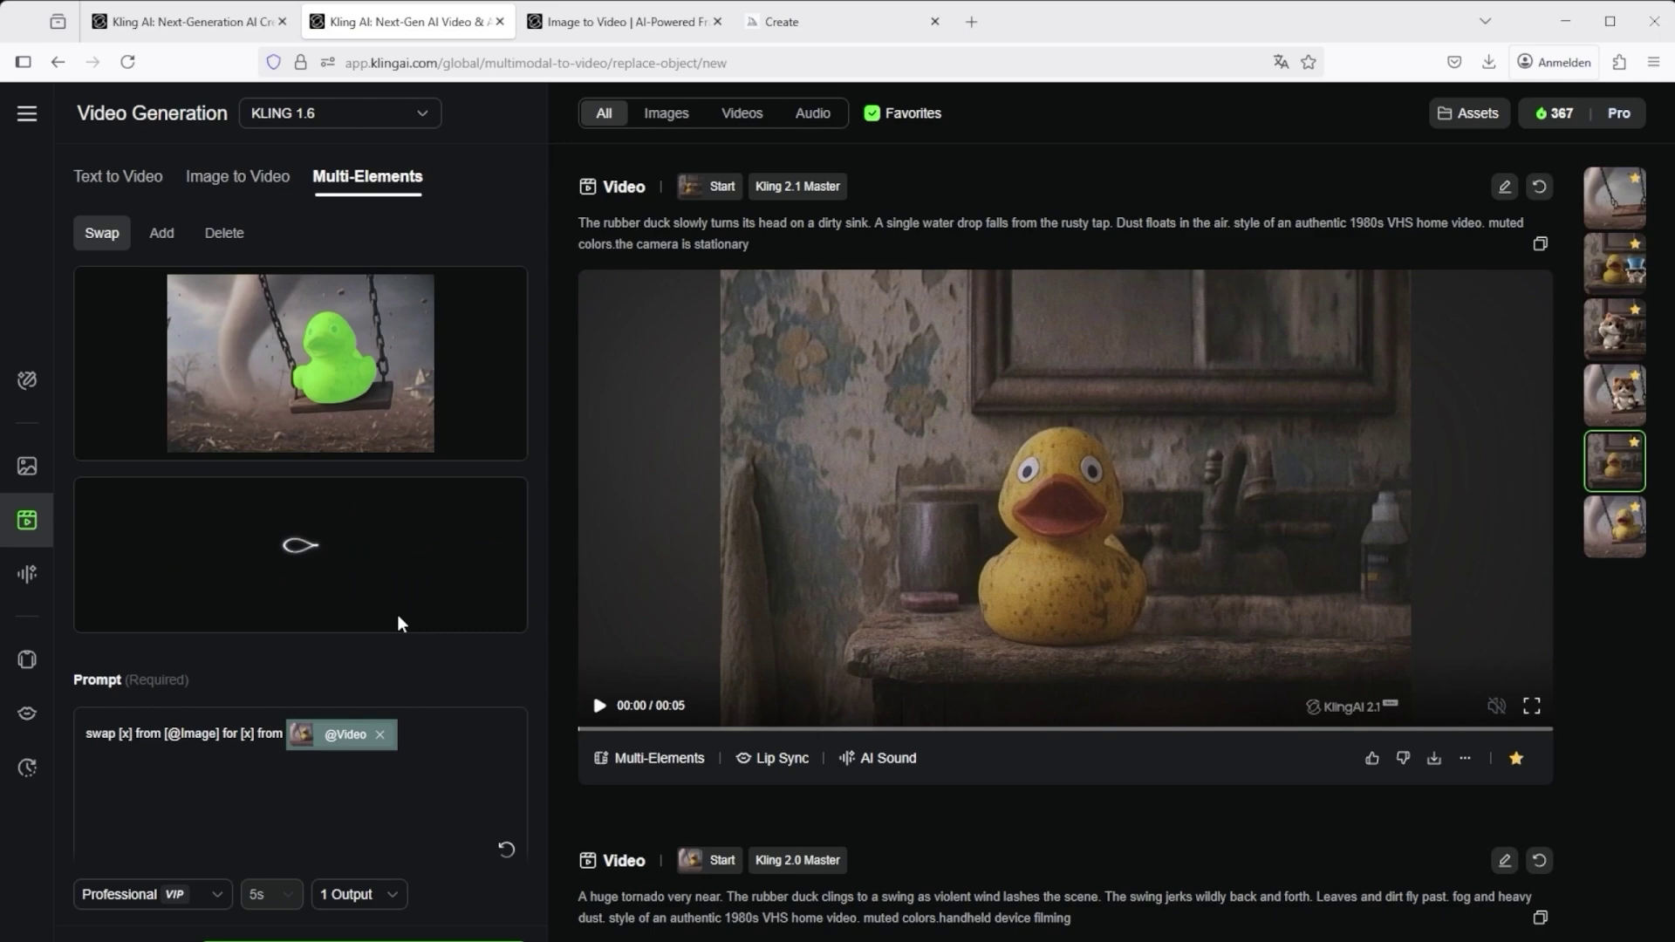
pyautogui.click(797, 29)
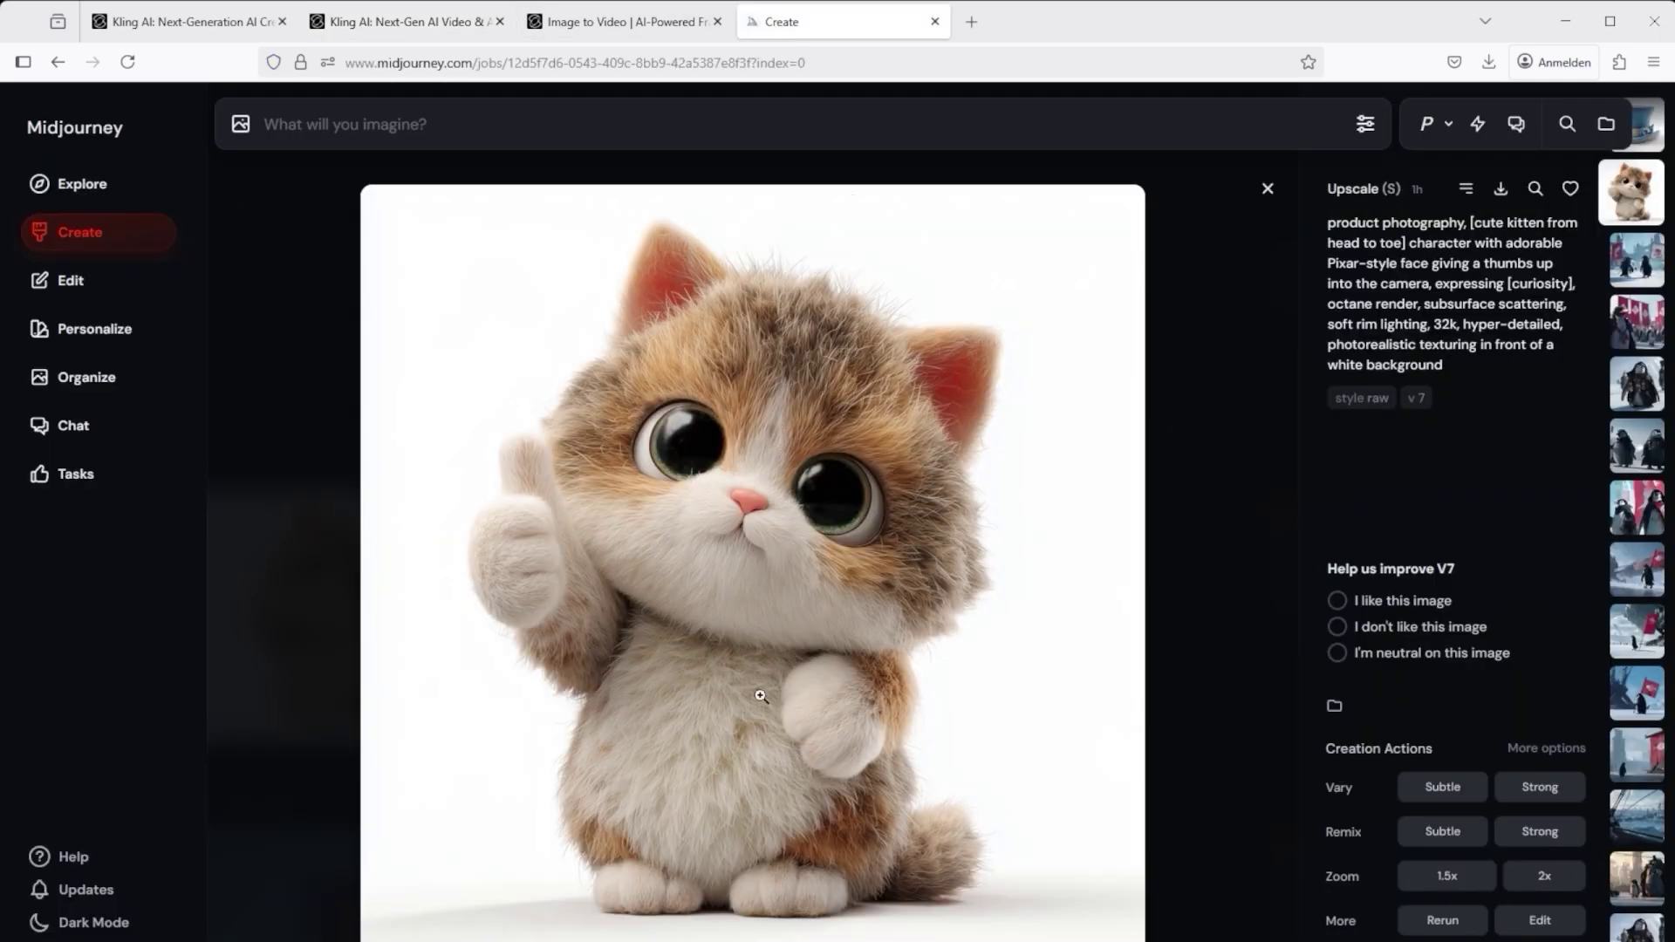
pyautogui.press('Up')
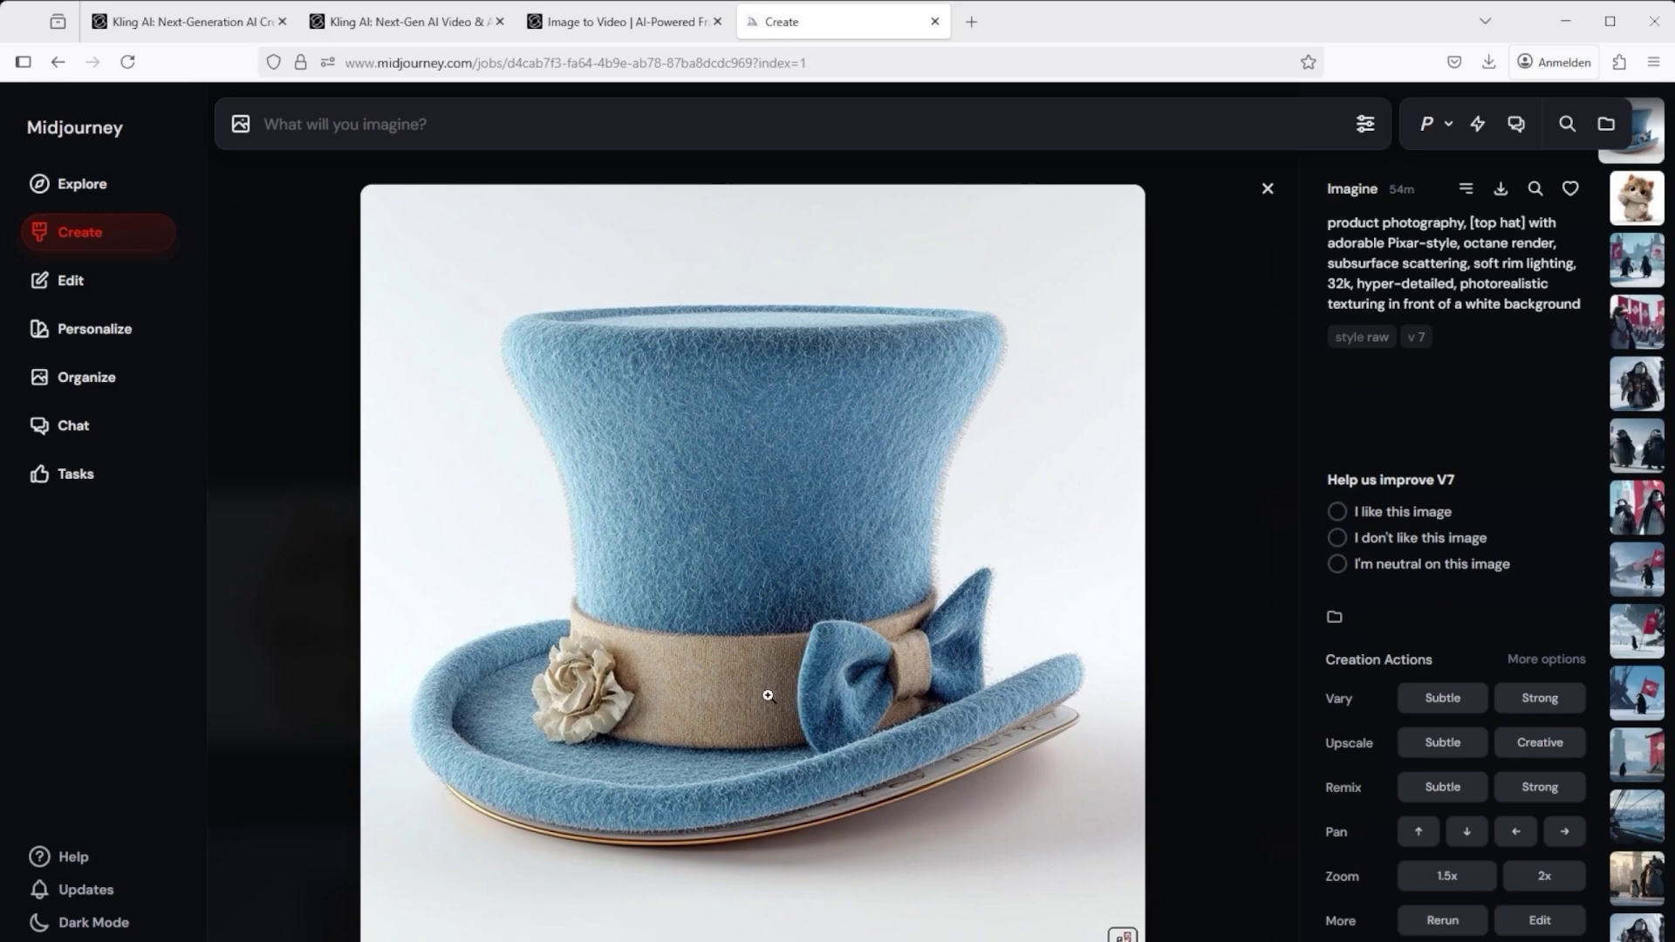
pyautogui.click(357, 17)
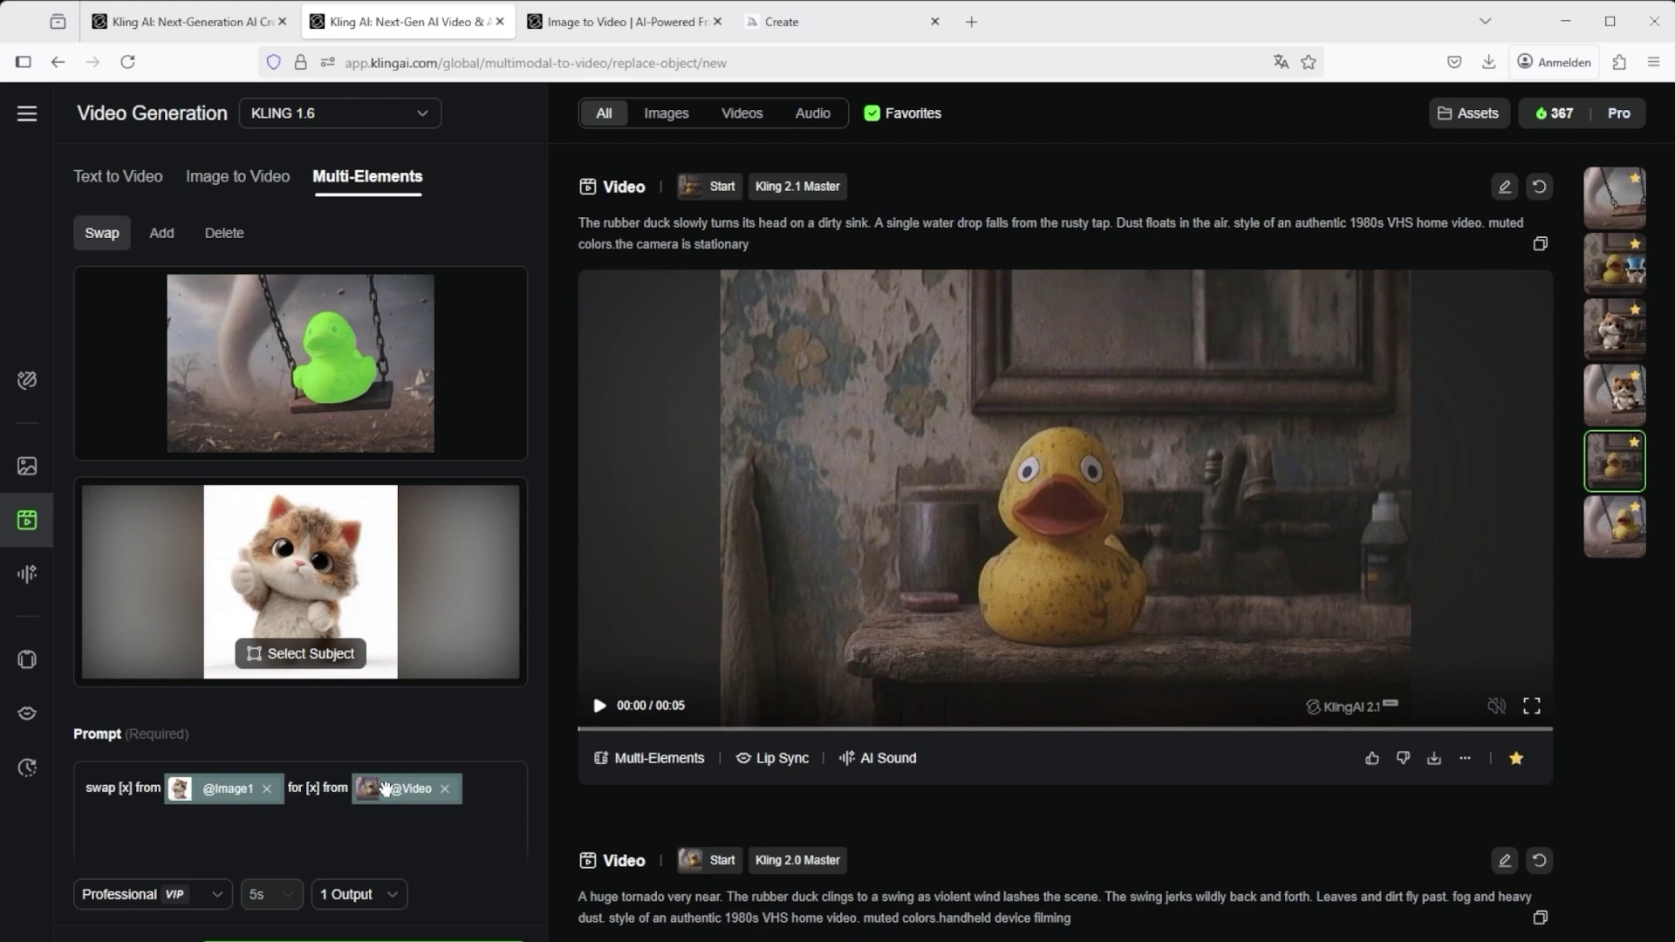
# Fill the Swap prompt placeholders with 'cat' and 'rubber duck'.
pyautogui.click(126, 787)
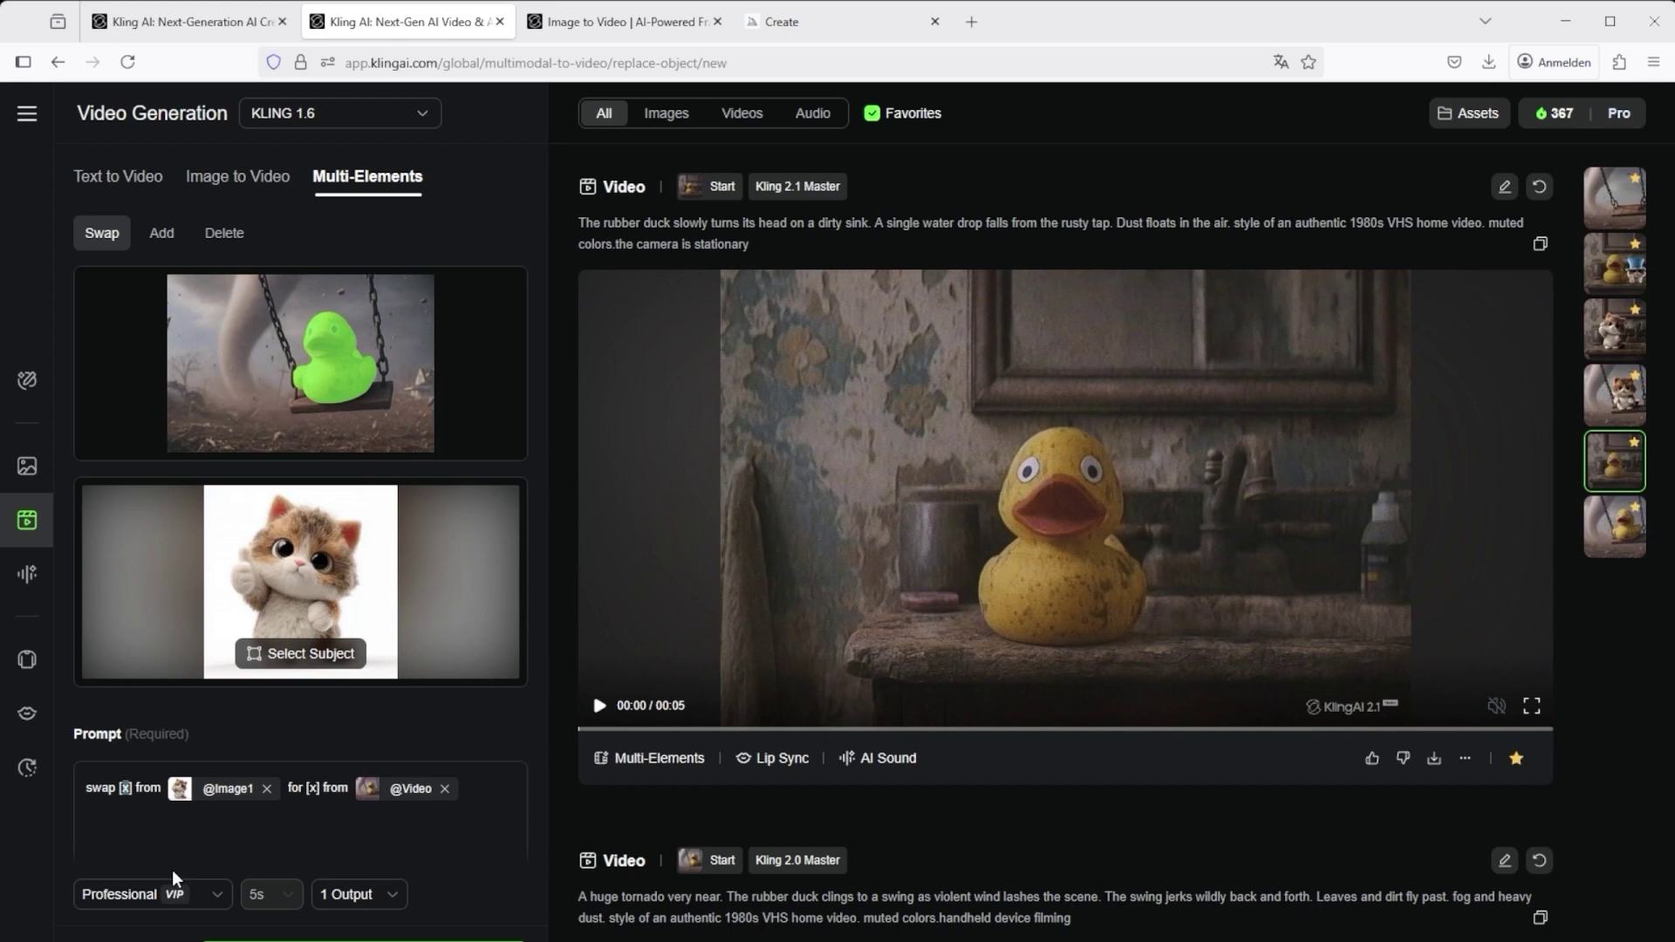
pyautogui.write('cat')
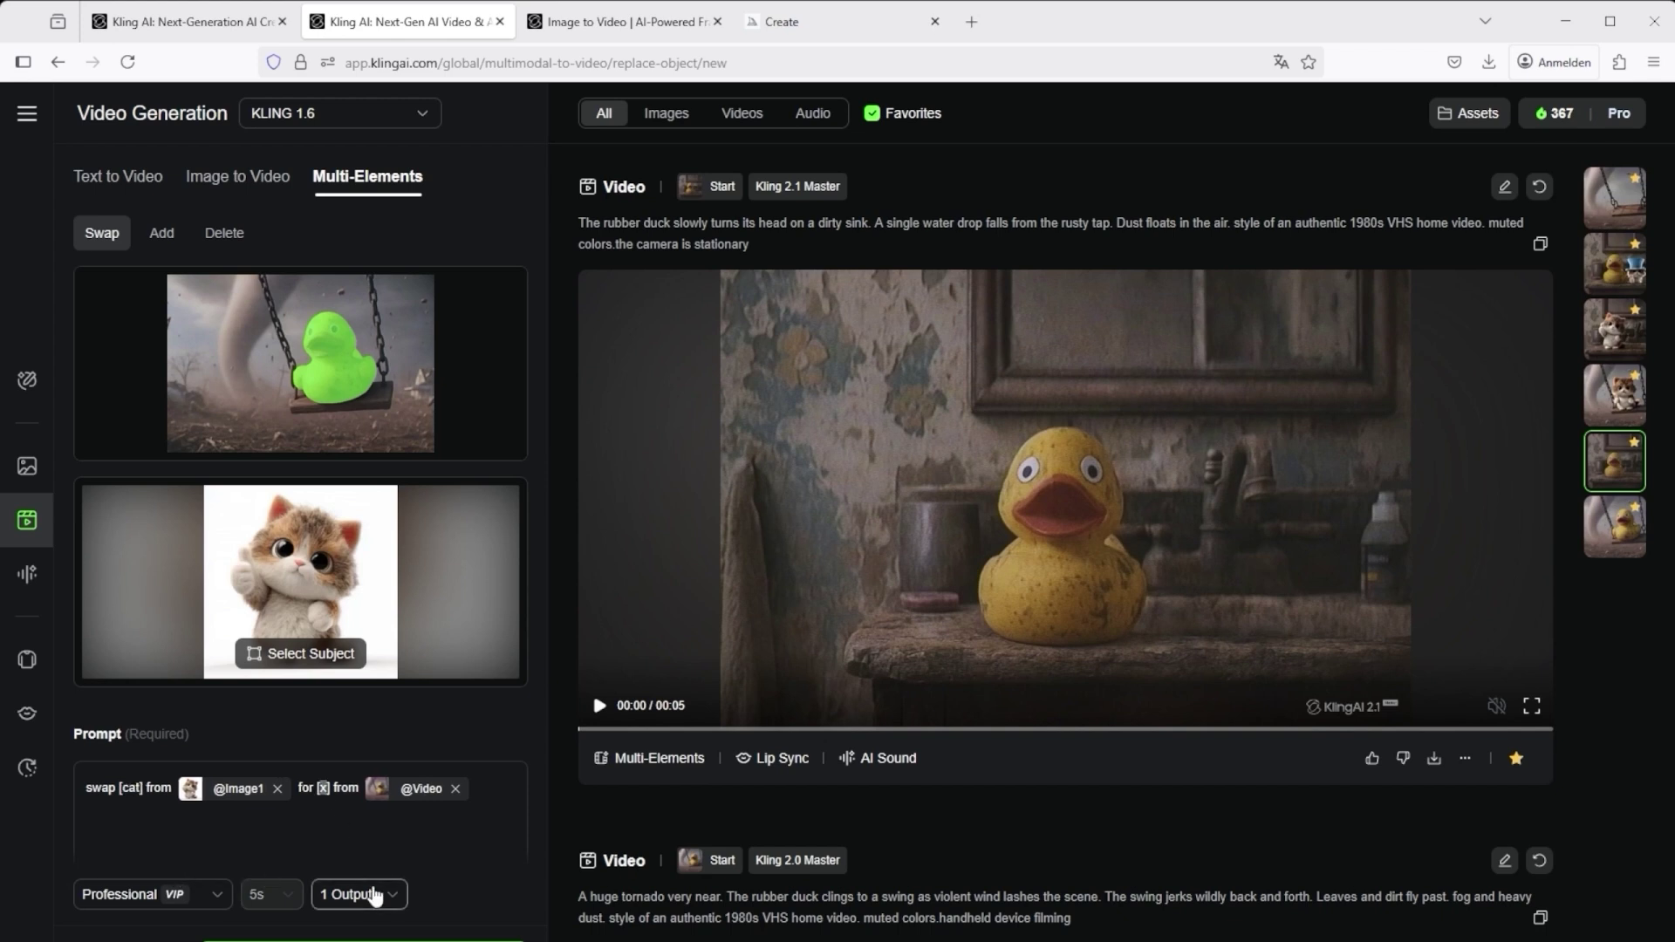
pyautogui.write('rubber duck')
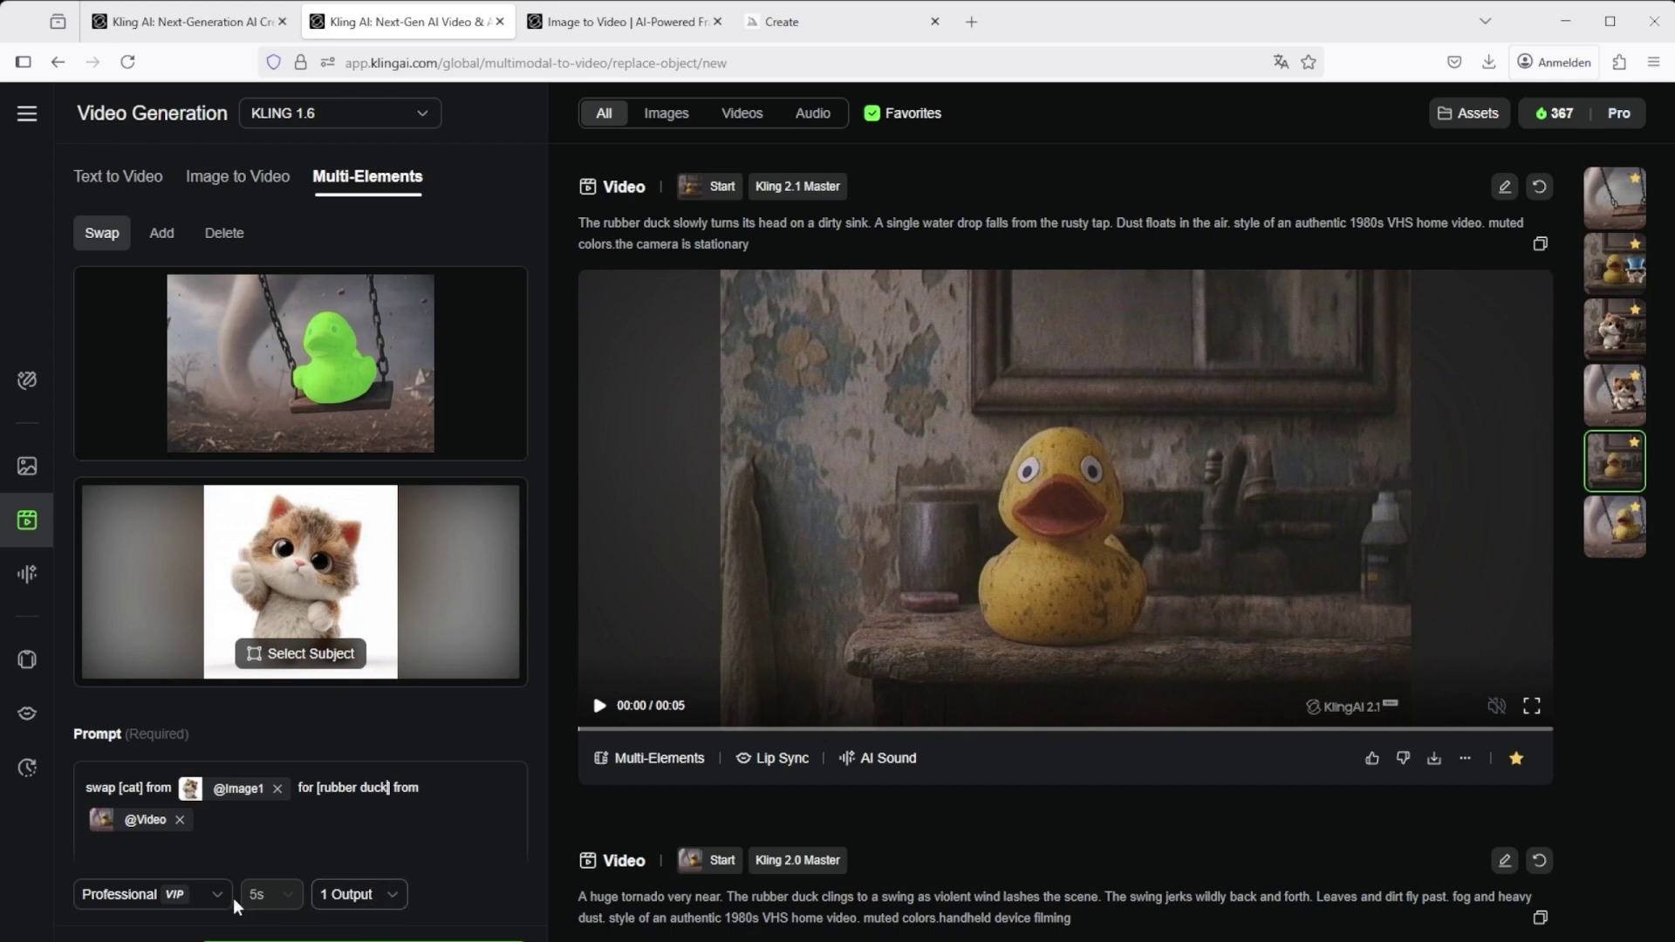
pyautogui.moveTo(512, 534)
# Play the tornado duck video and the cat-on-swing swap result for comparison.
pyautogui.scroll(5, 1291, 511)
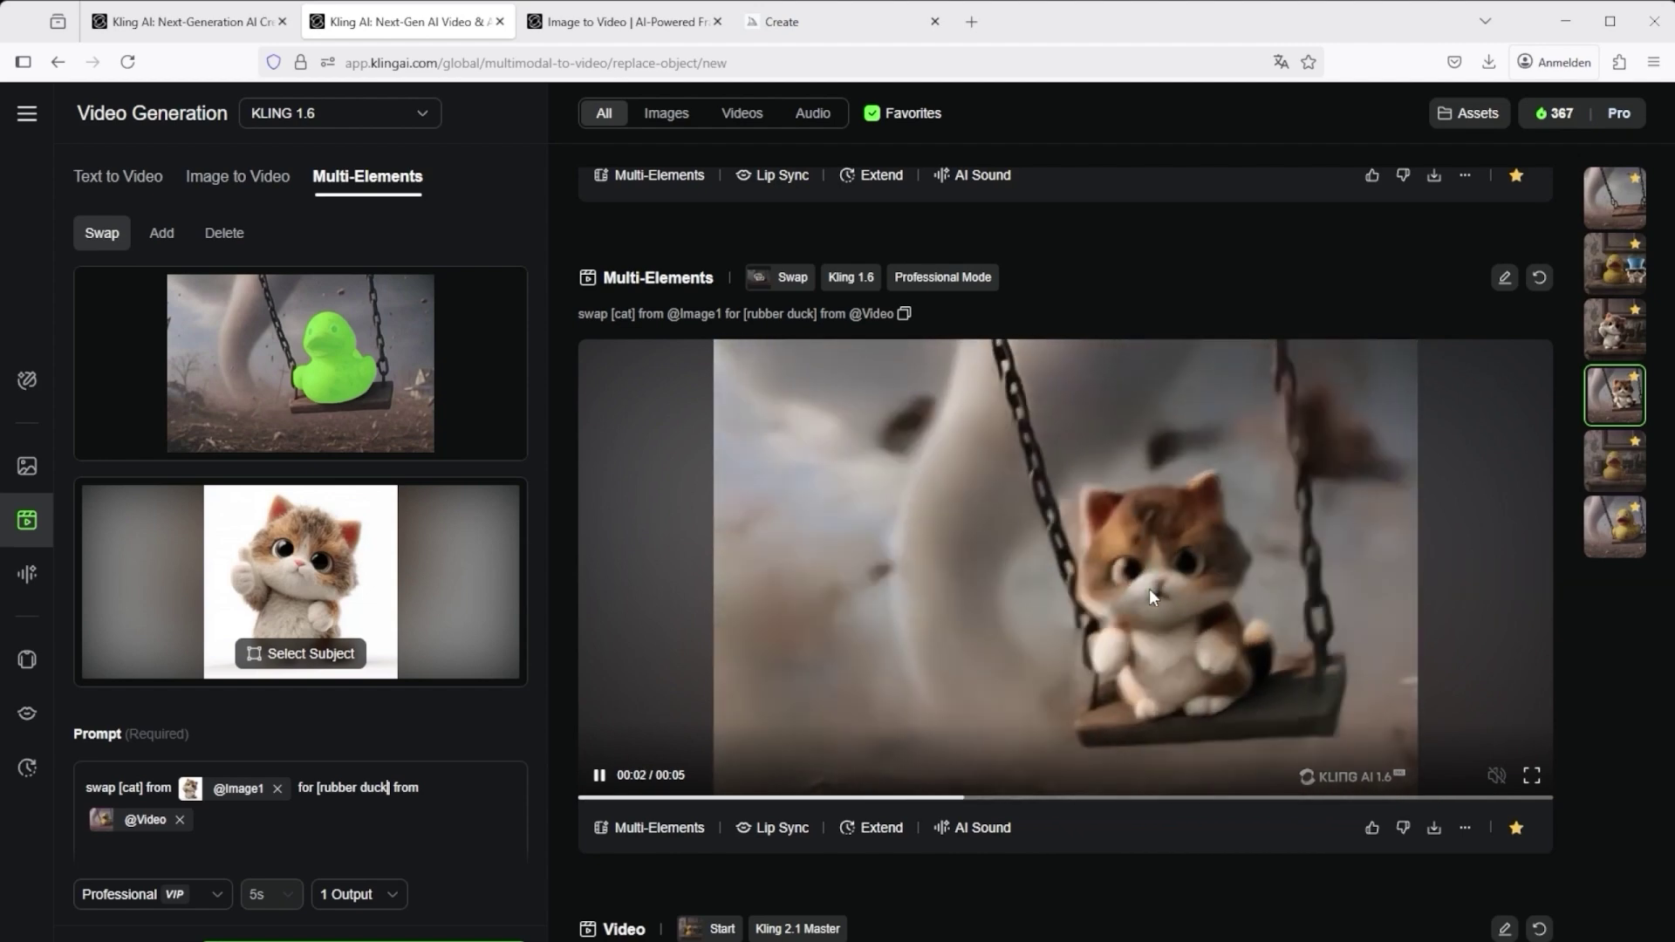
pyautogui.scroll(-10, 1132, 593)
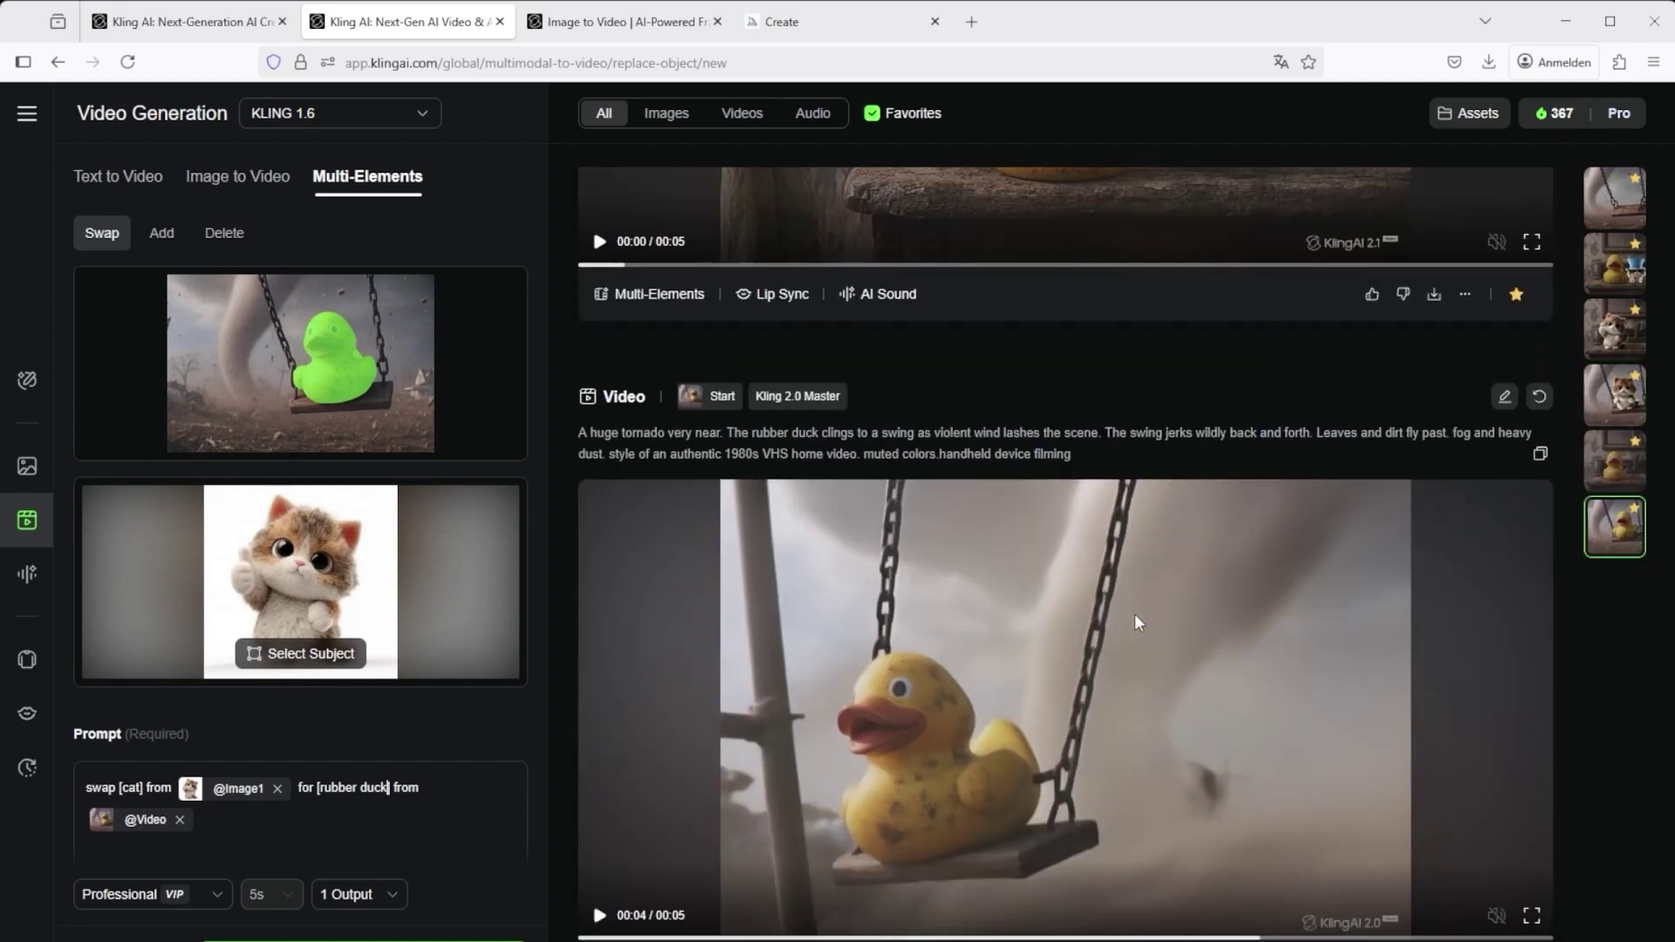
pyautogui.click(1114, 719)
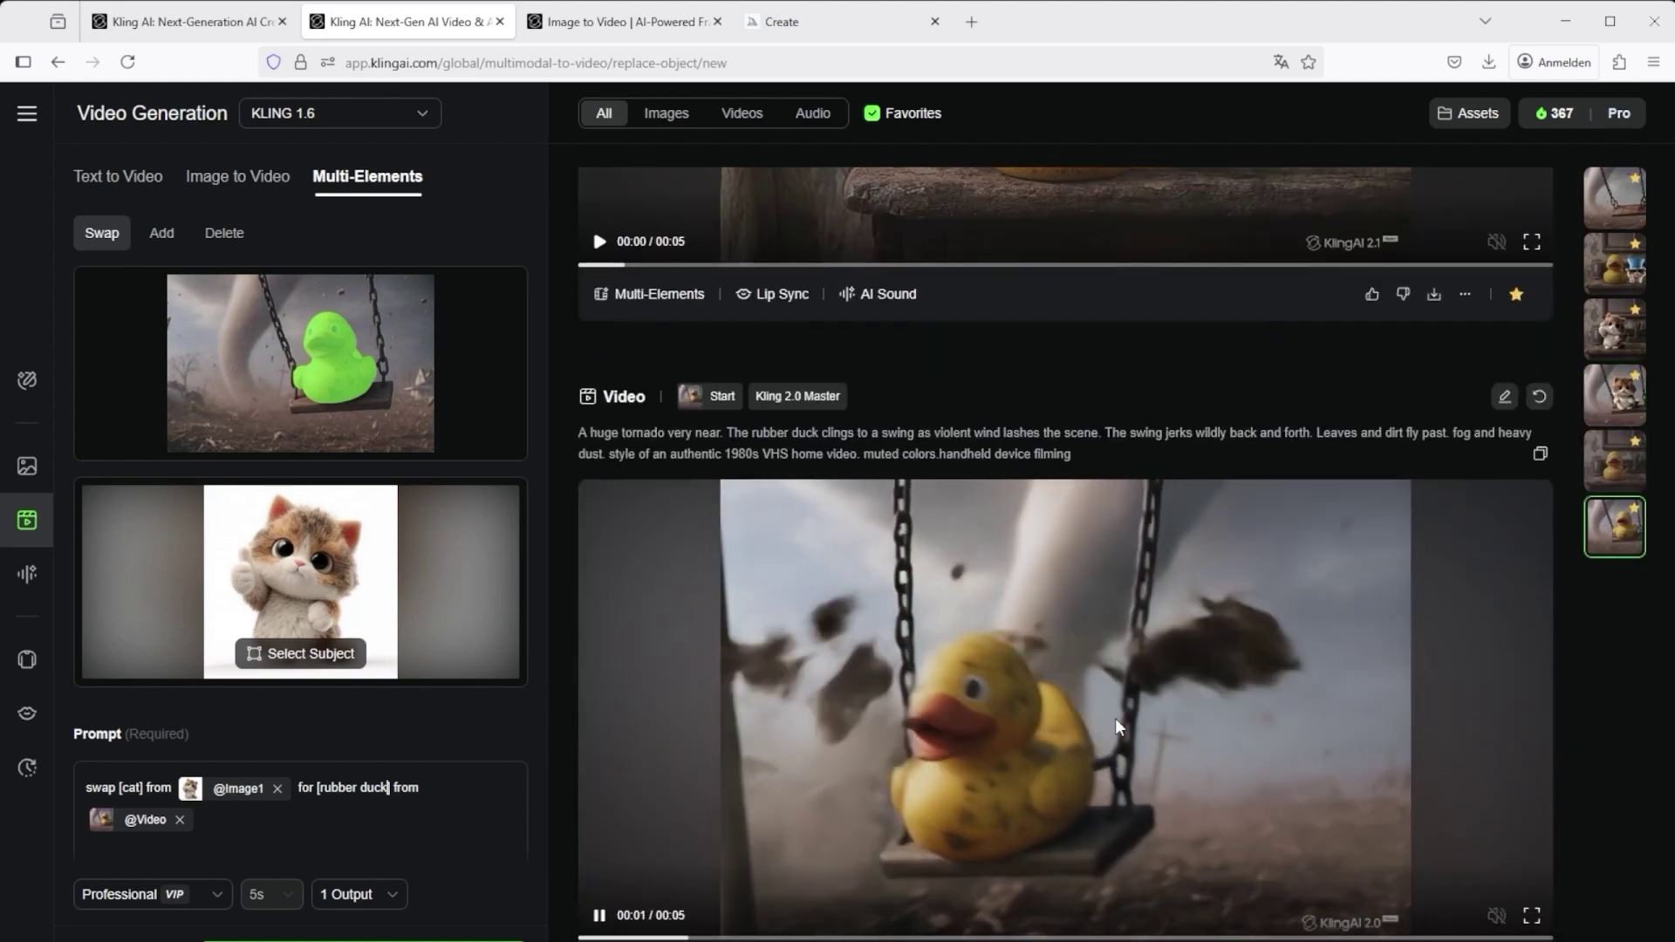
pyautogui.scroll(10, 1115, 718)
pyautogui.click(1116, 709)
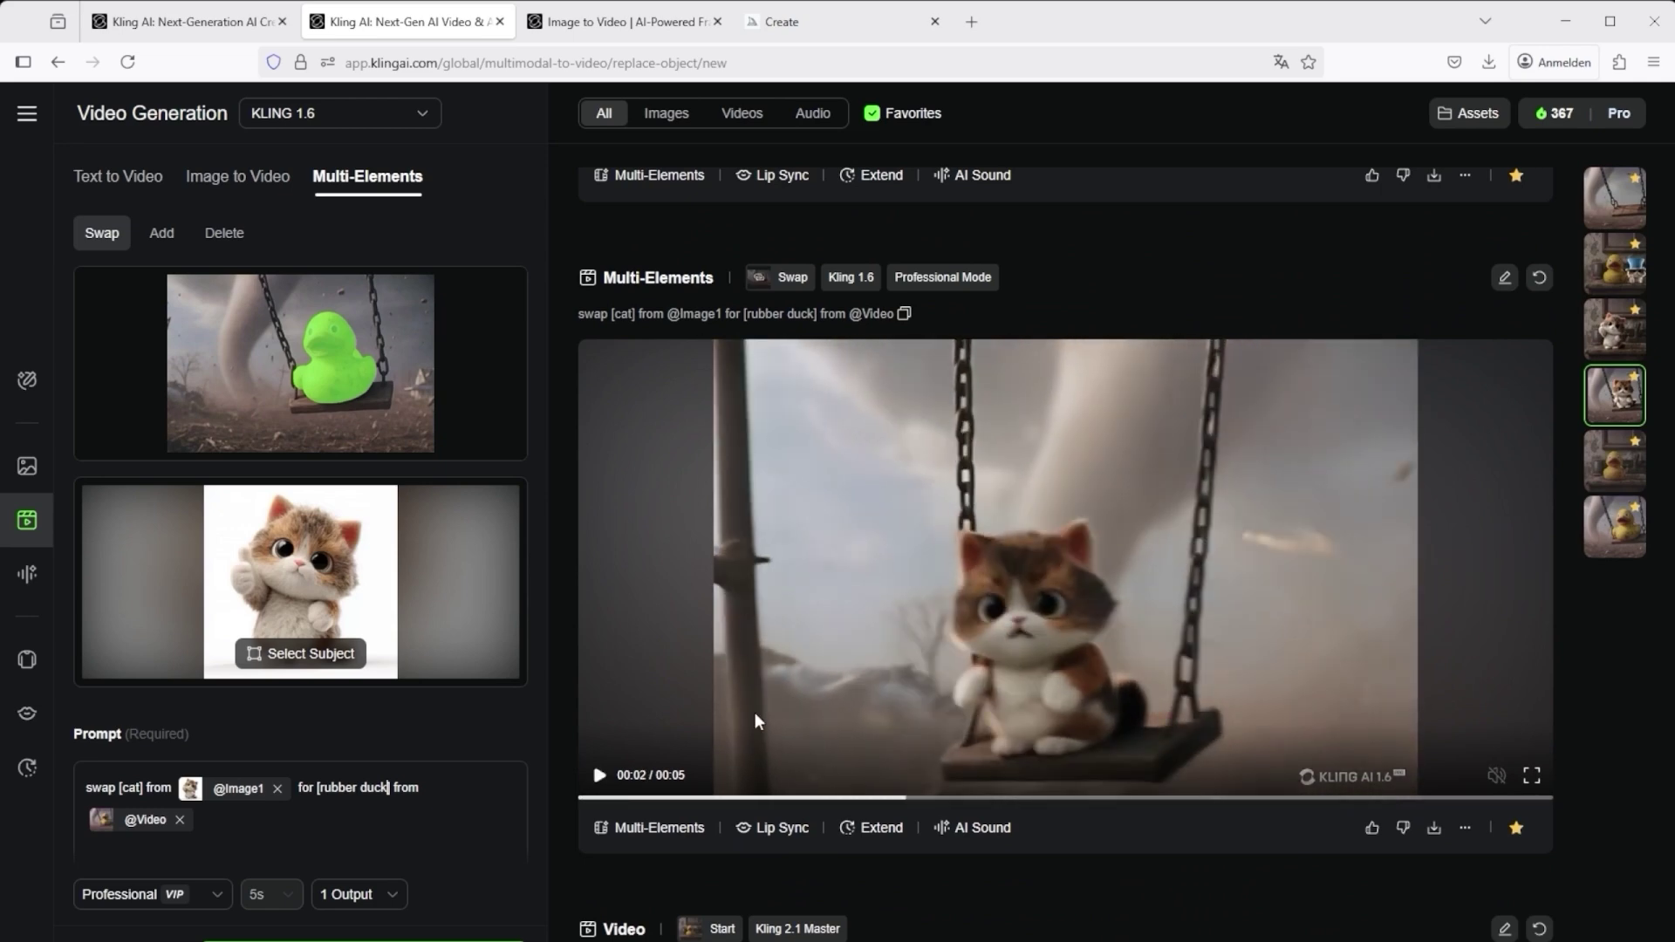
# Play the cat-by-the-sink result video.
pyautogui.click(1618, 342)
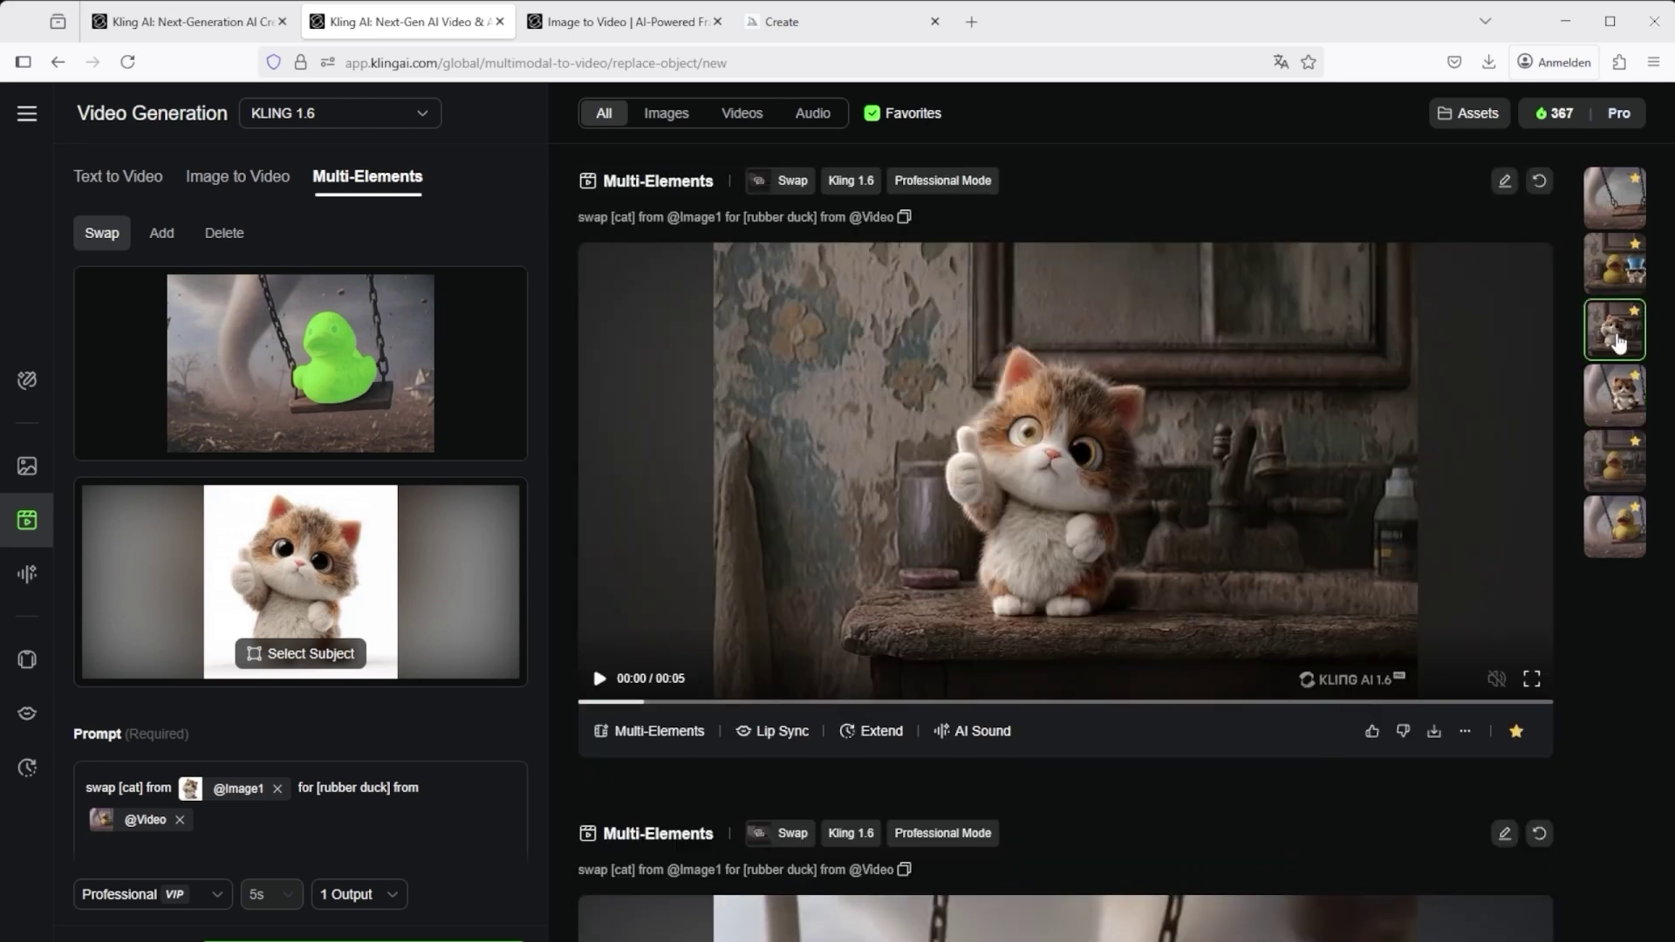
pyautogui.click(1076, 515)
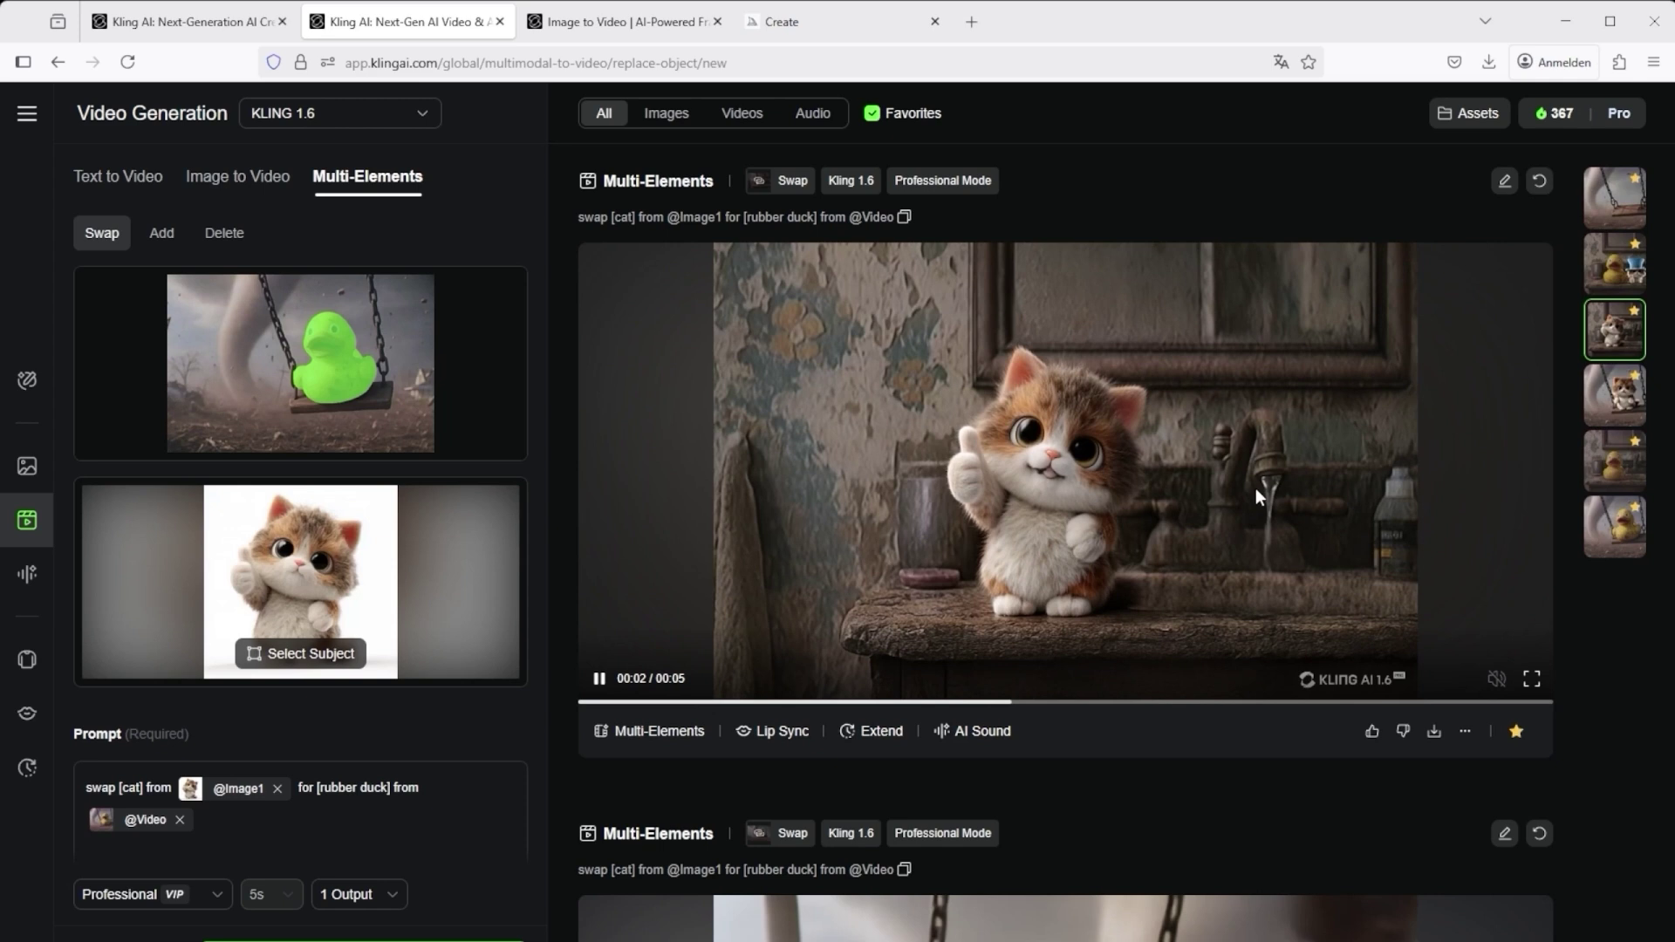
pyautogui.scroll(-6, 1256, 492)
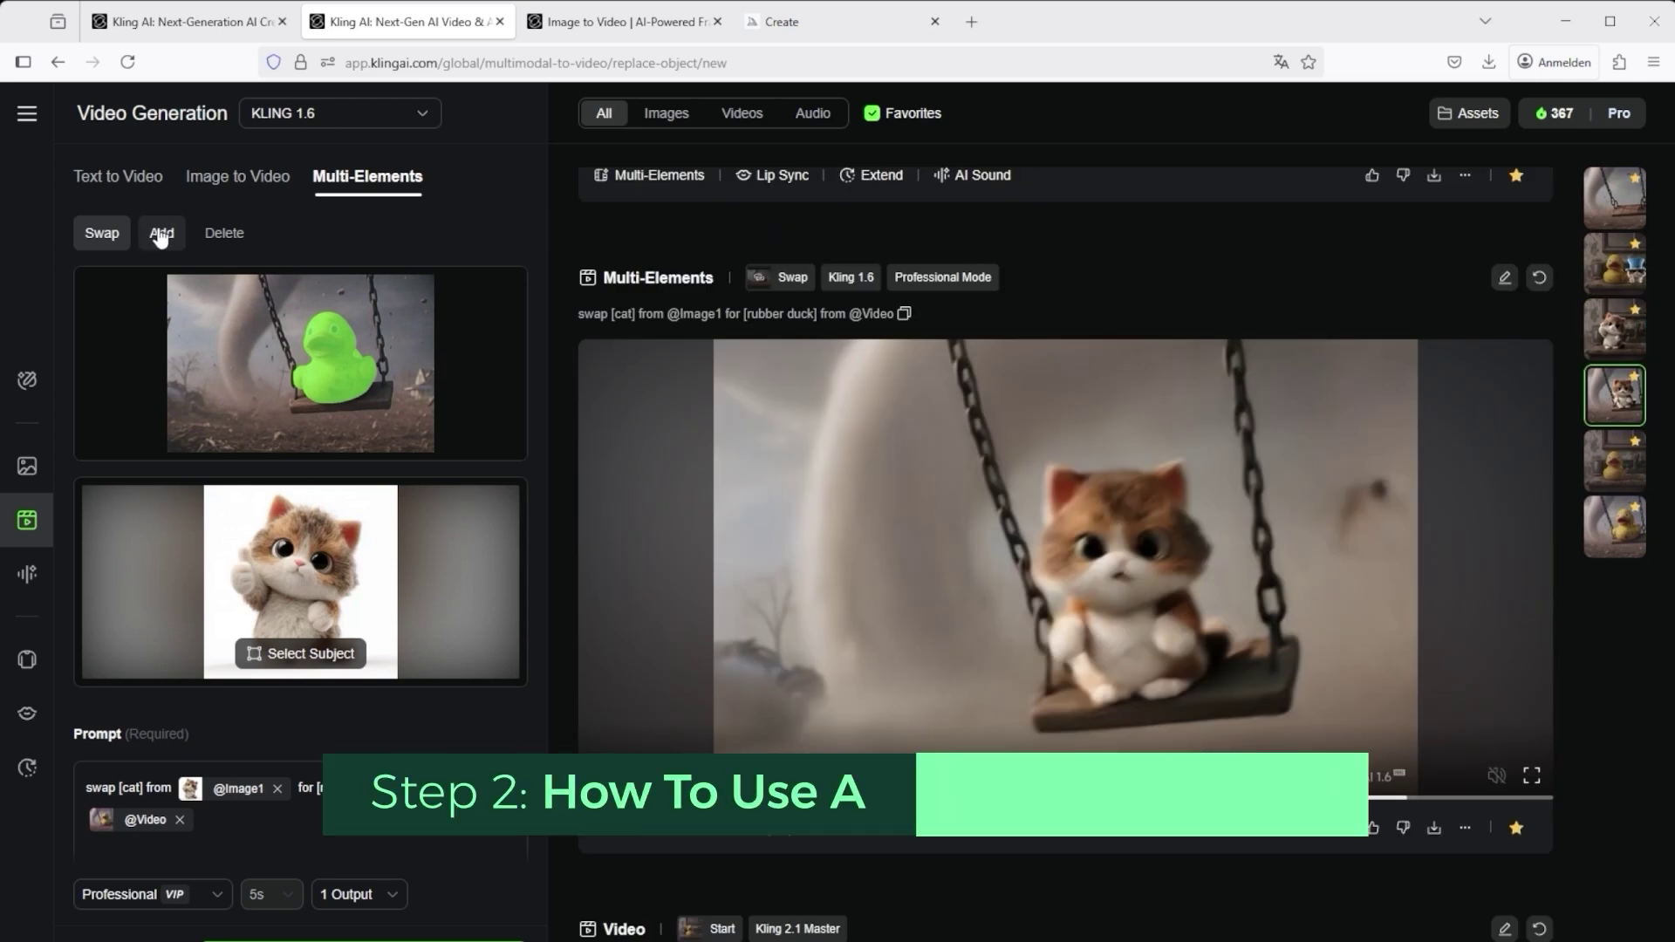
# In Add mode, choose the duck-by-the-sink clip from History and load the kitten and blue top hat images.
pyautogui.click(162, 234)
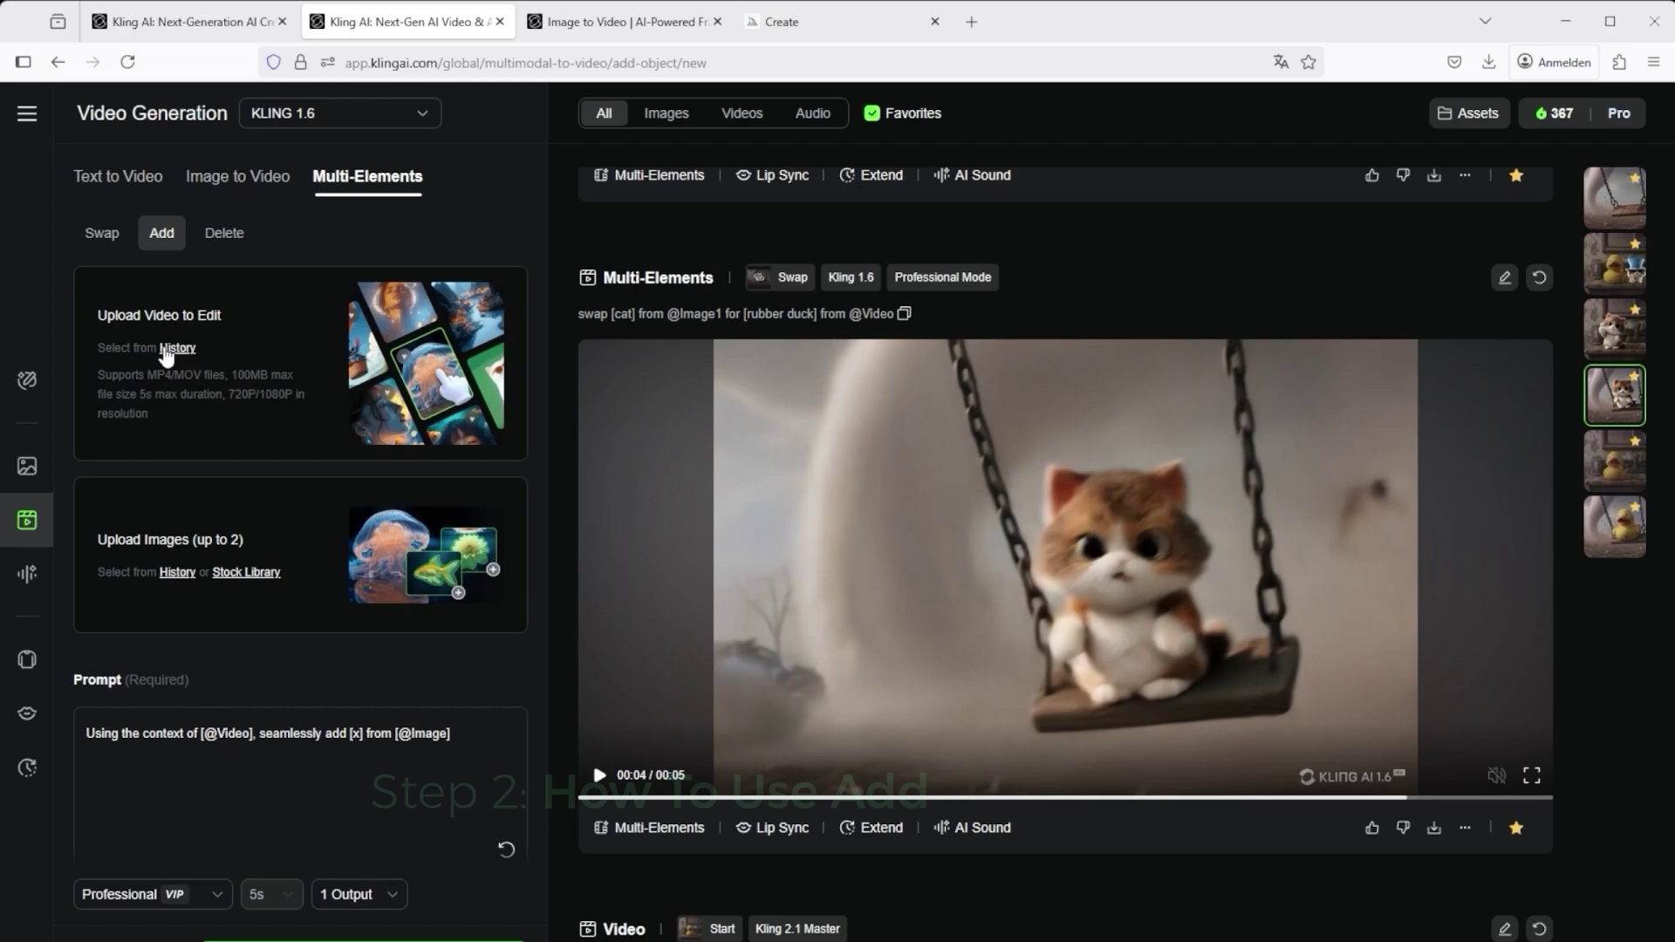
pyautogui.click(174, 348)
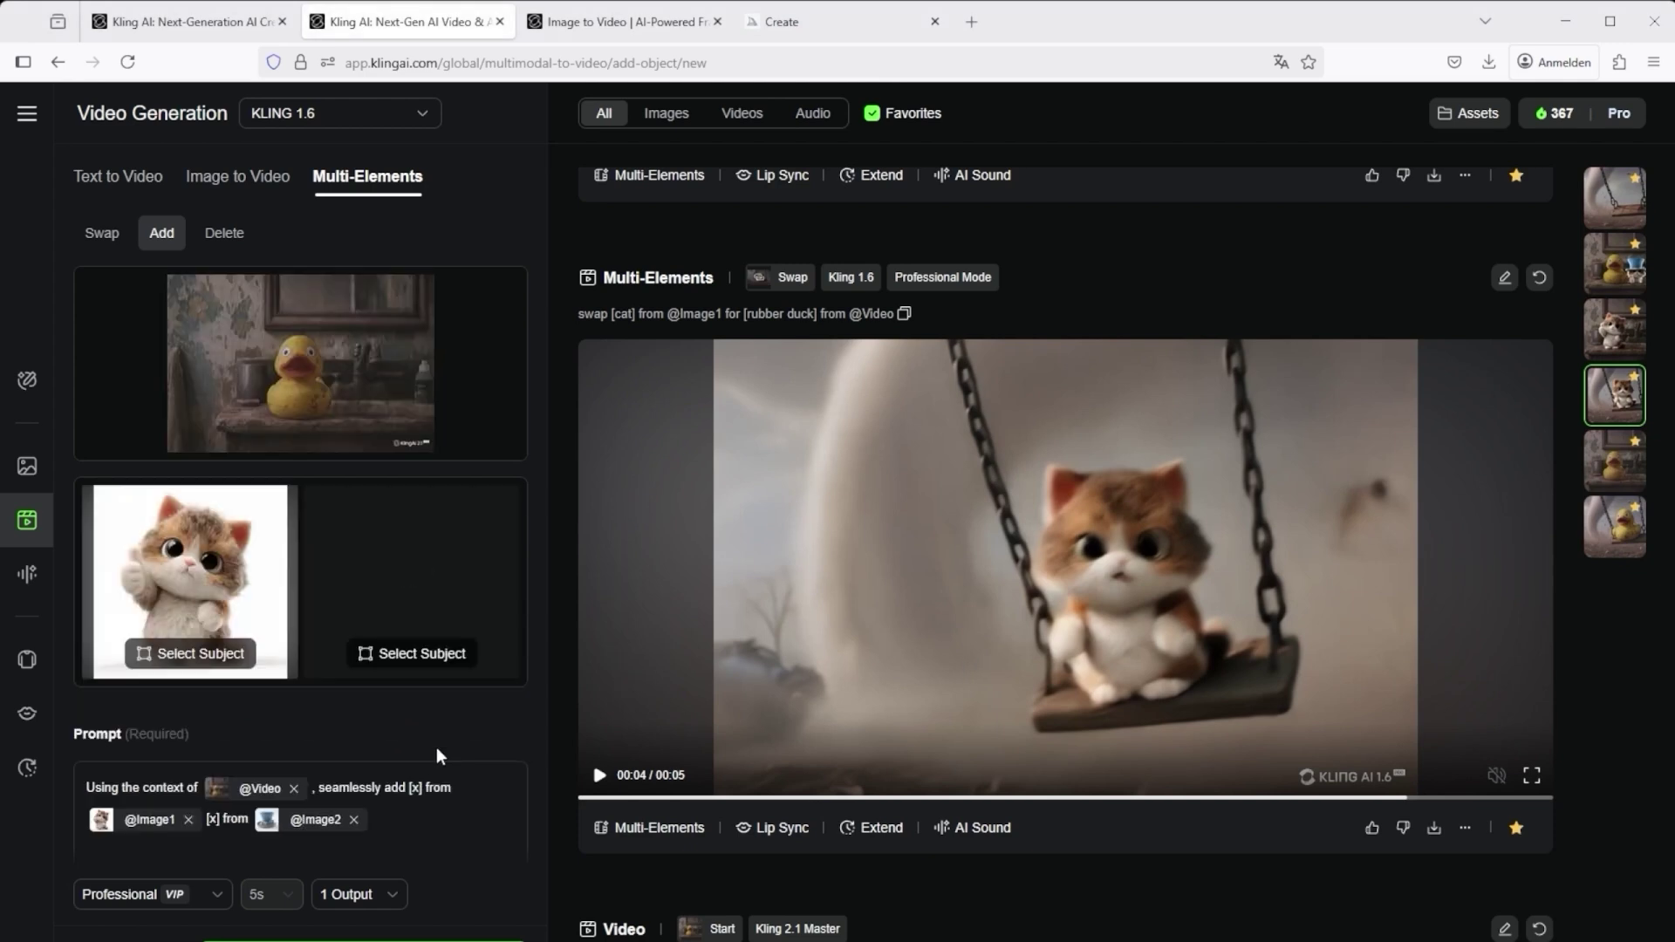
pyautogui.moveTo(214, 605)
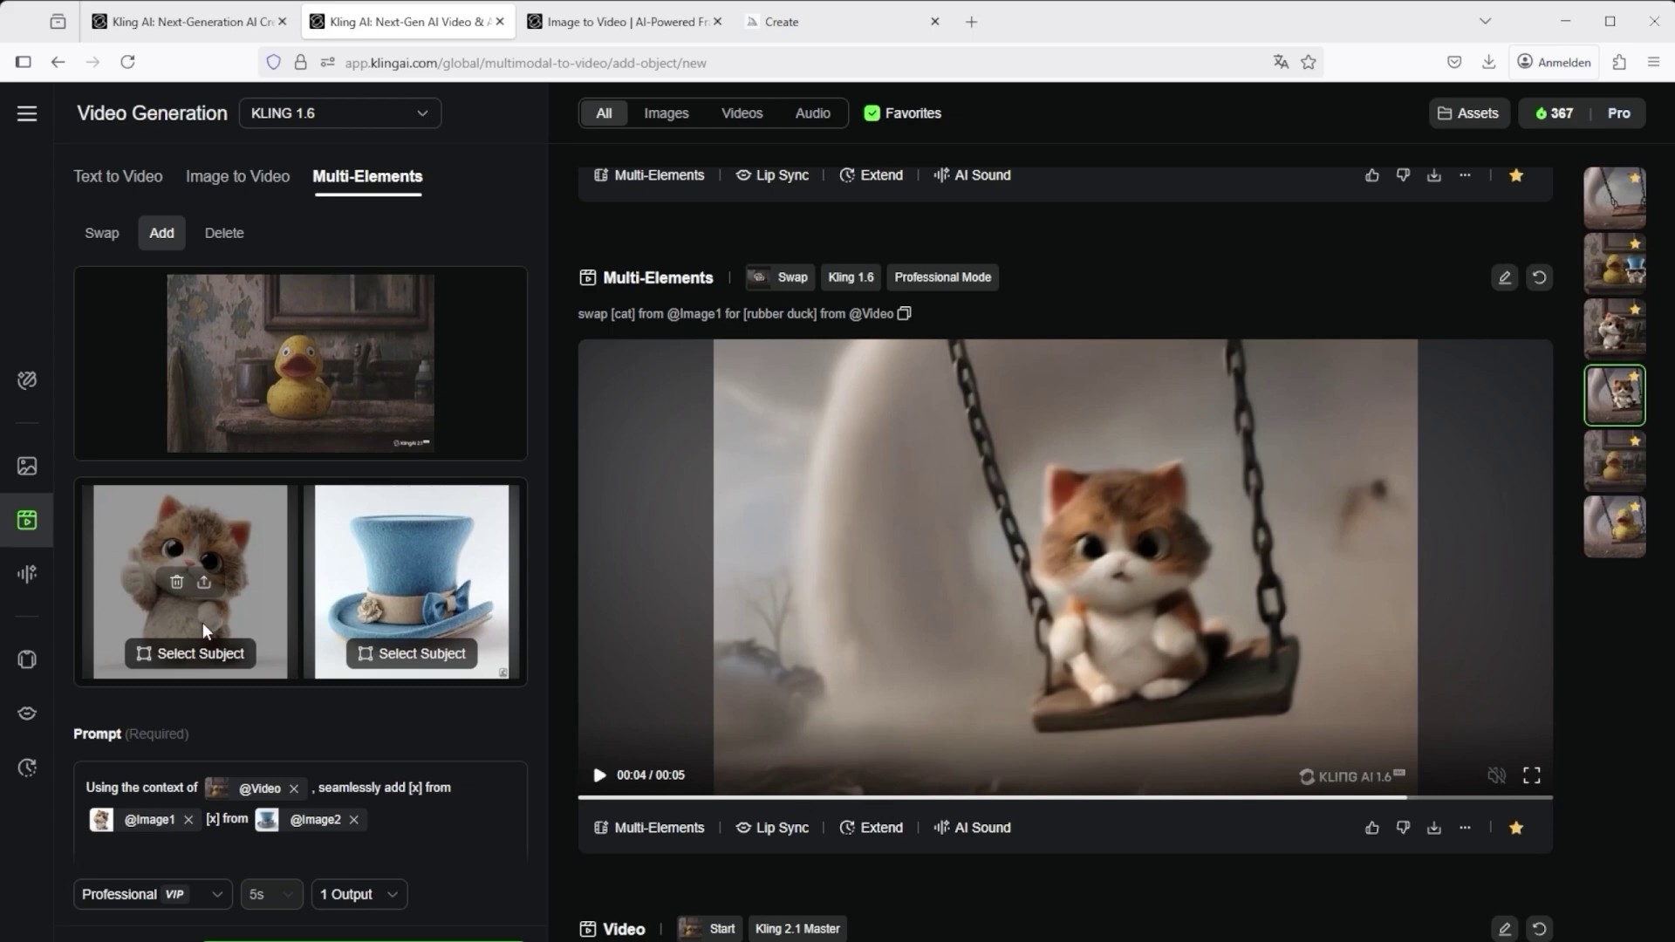
pyautogui.click(157, 650)
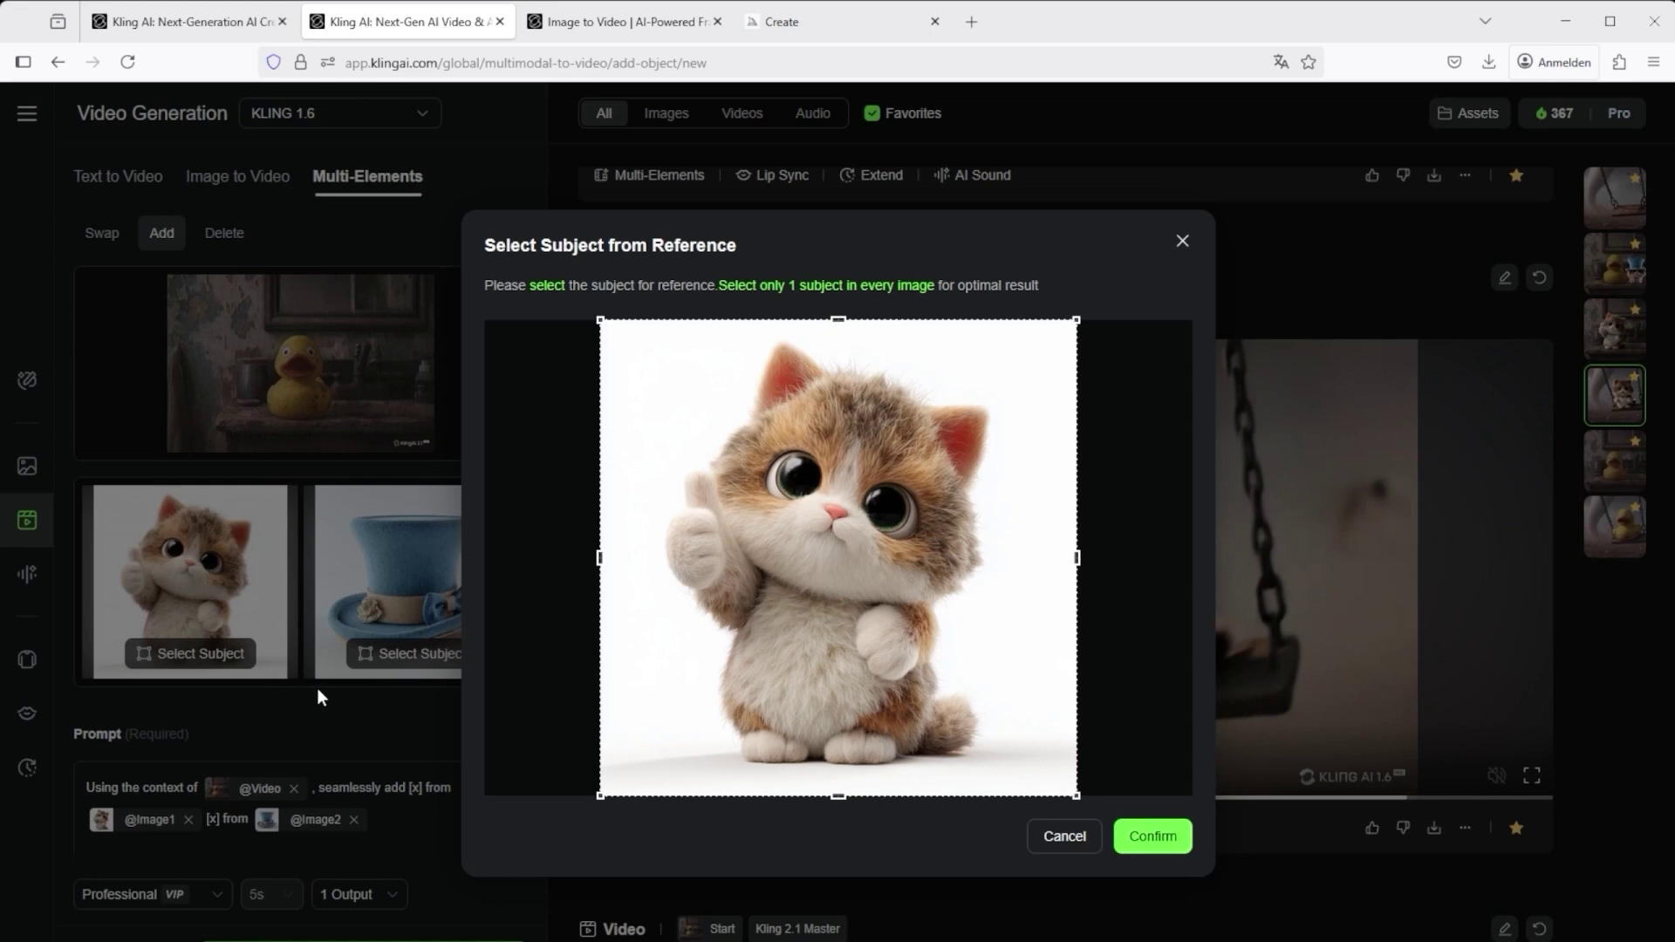
# Shrink the cat image's subject crop inward around the cat and confirm it.
pyautogui.moveTo(600, 321); pyautogui.dragTo(656, 343)
pyautogui.moveTo(1076, 796); pyautogui.dragTo(1013, 770)
pyautogui.click(1154, 839)
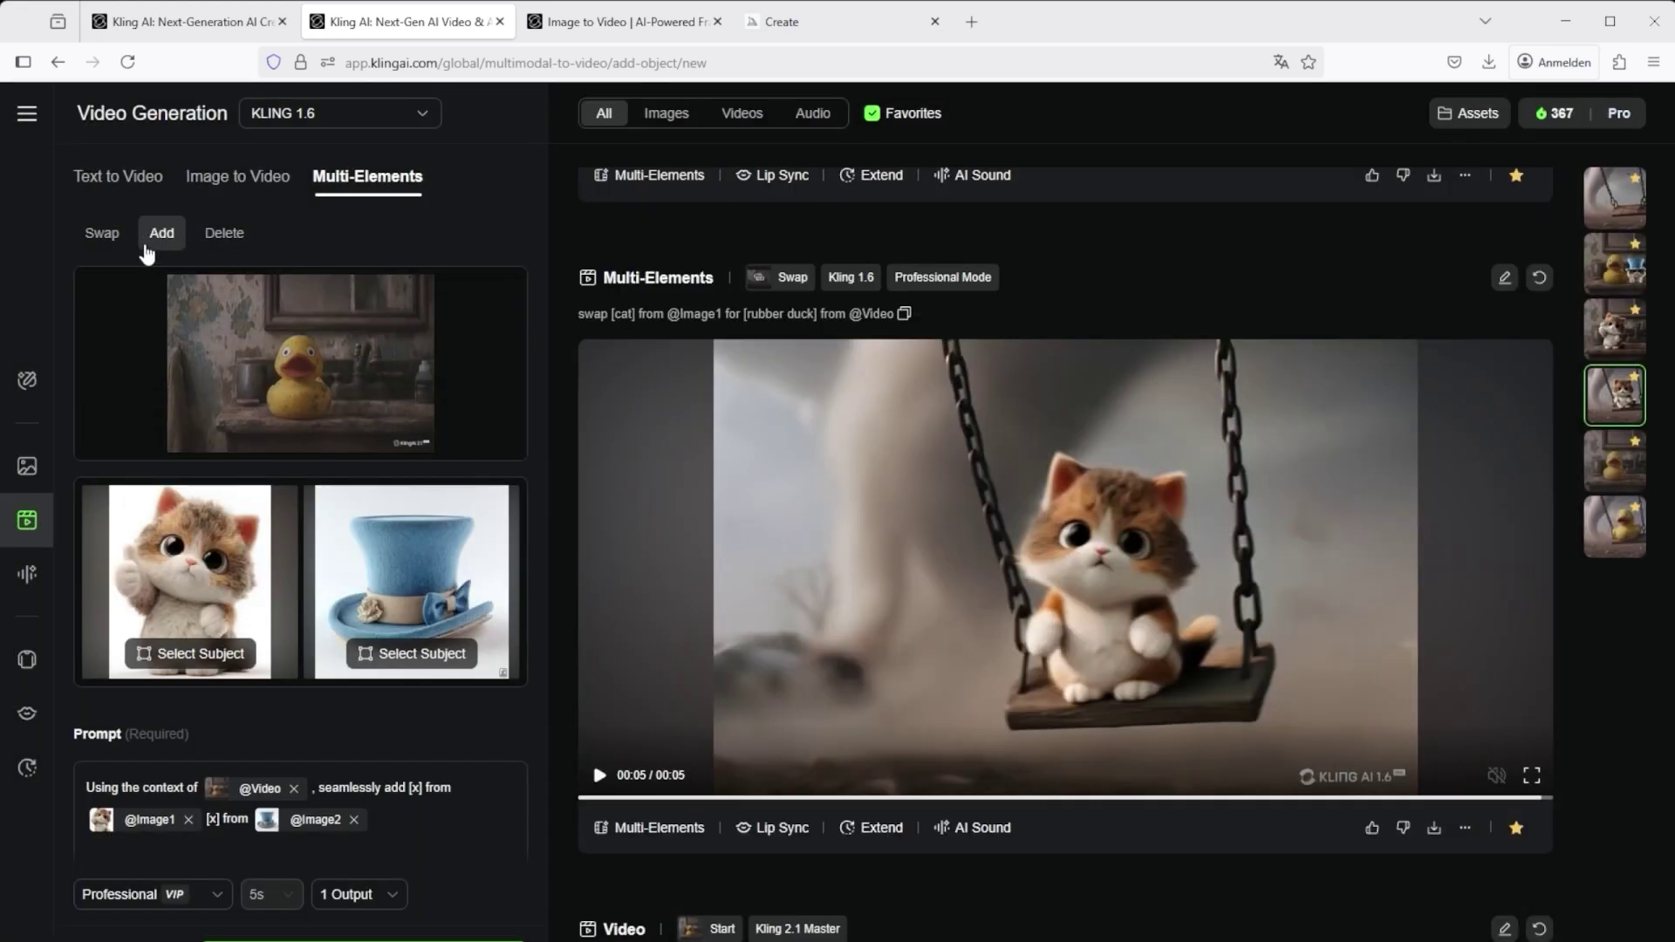
pyautogui.moveTo(413, 363)
pyautogui.write('hat')
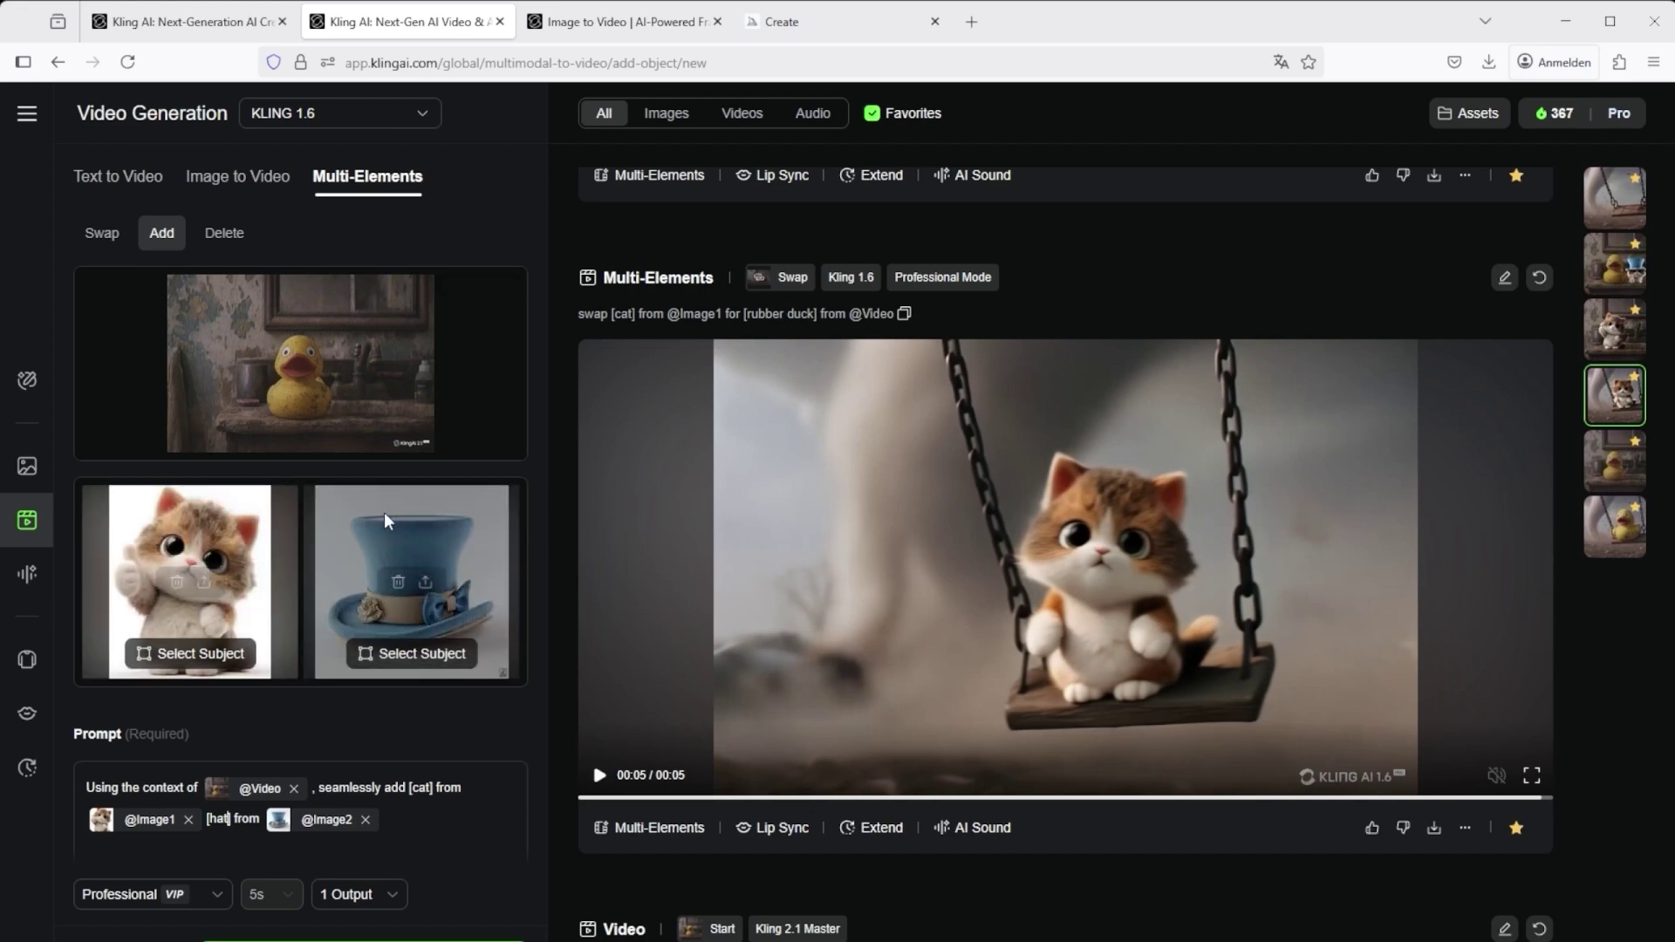
# Open the second sidebar result to view the top-hatted cat beside the rubber duck.
pyautogui.click(1600, 266)
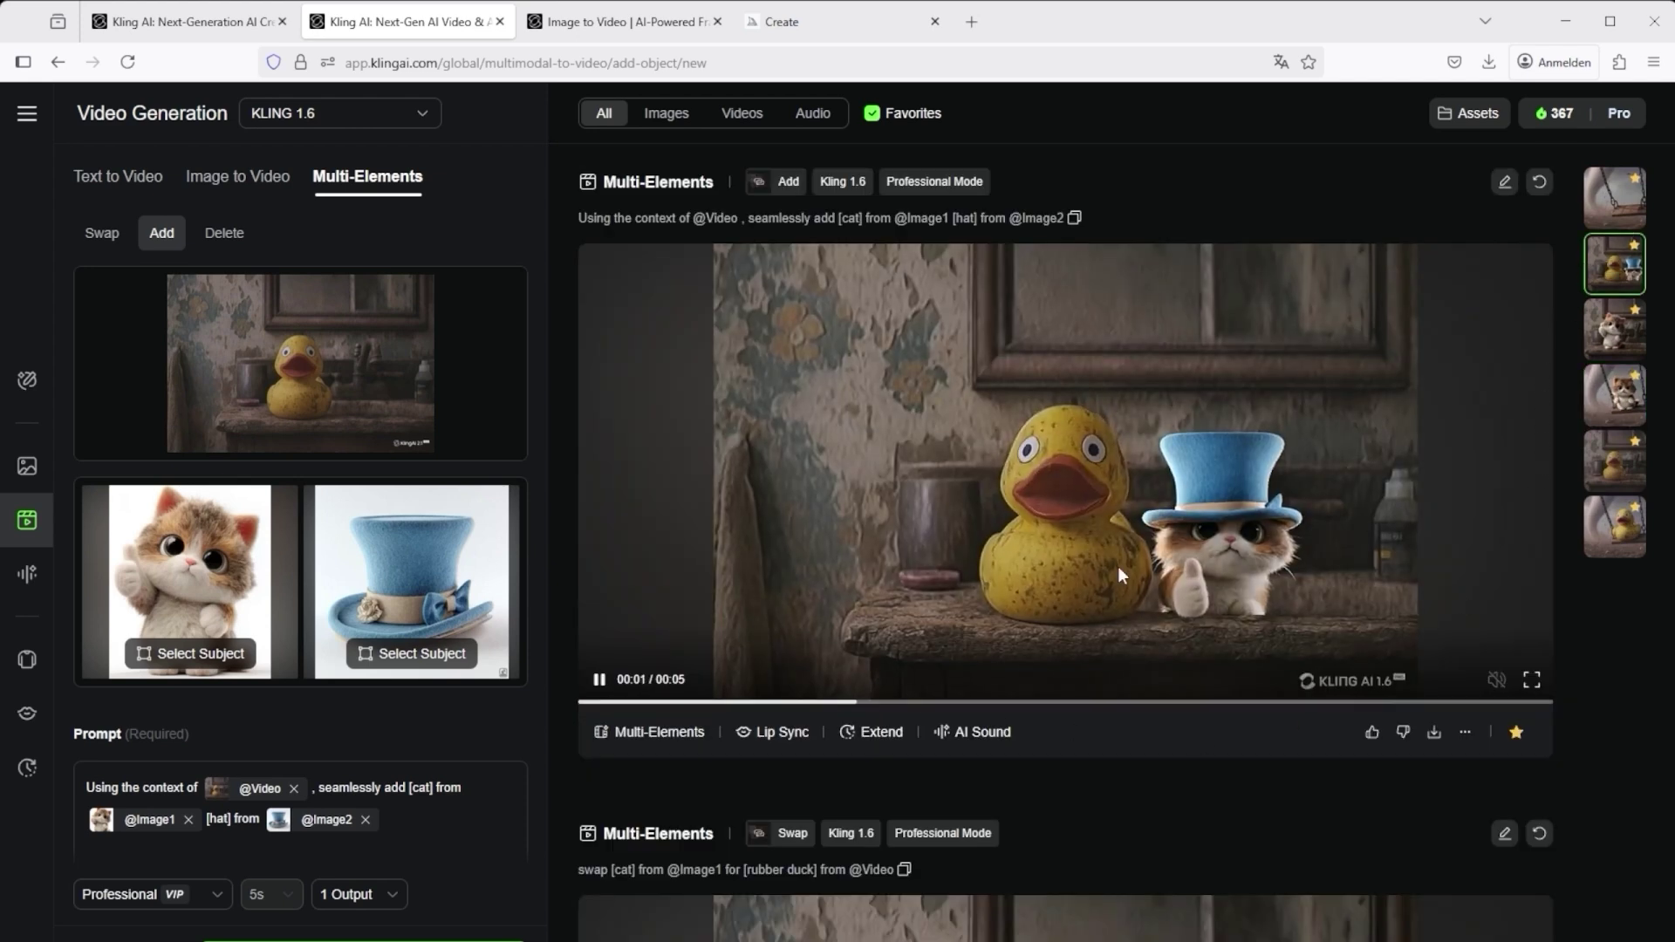
pyautogui.scroll(2, 1156, 410)
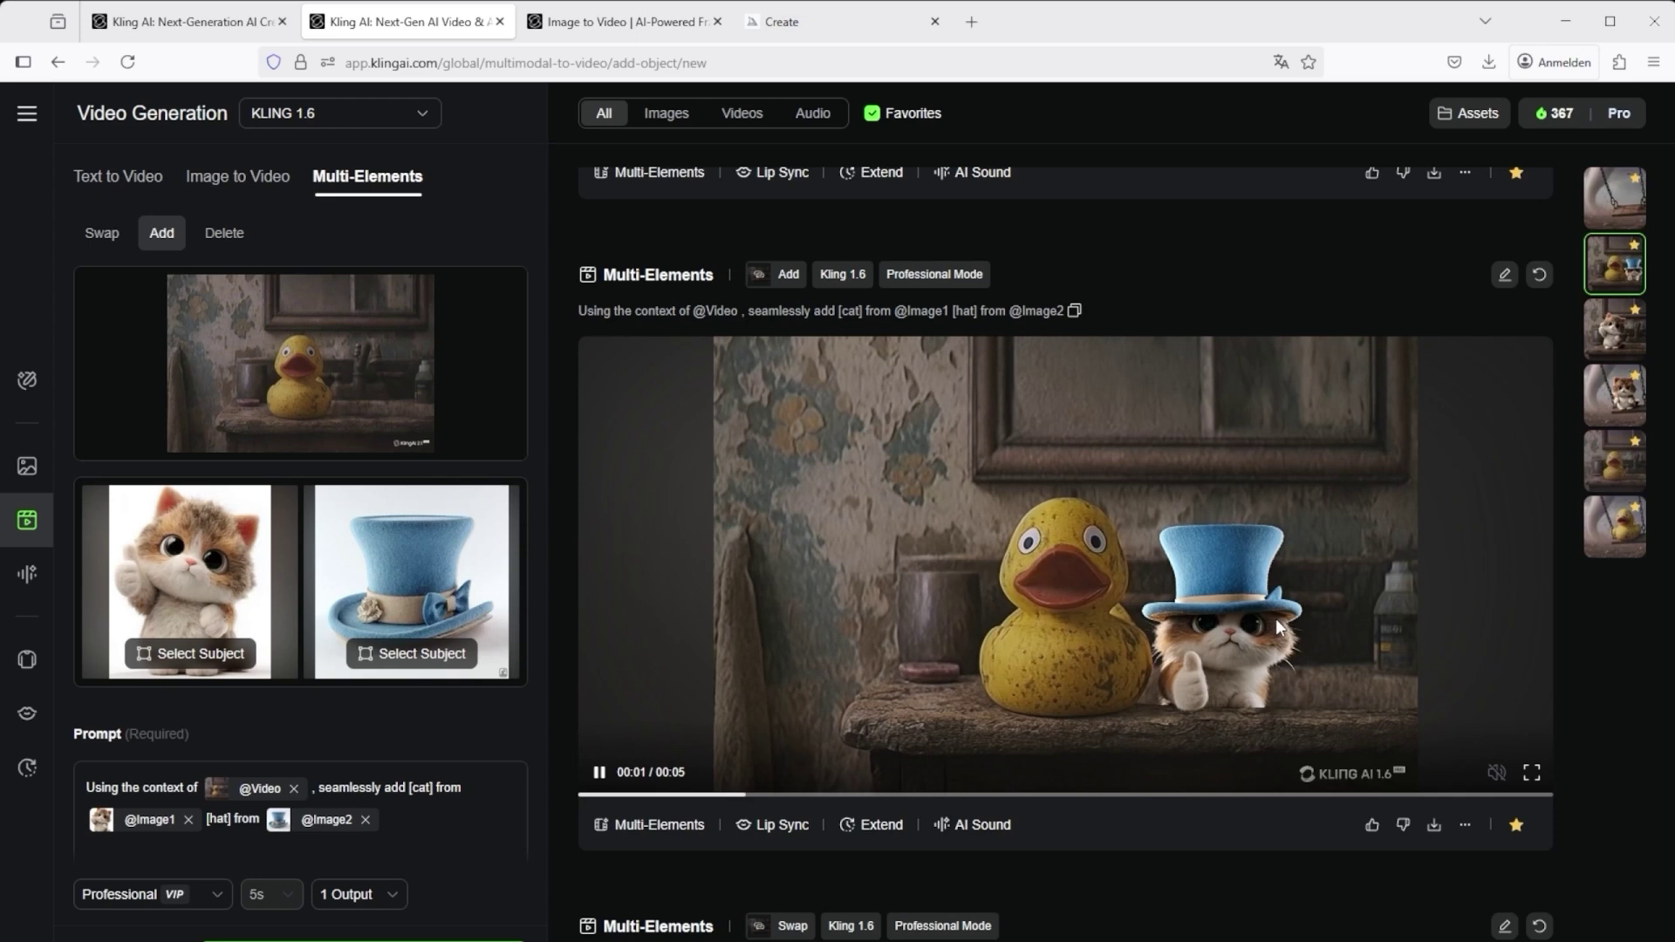
# In Delete mode, mark the rubber duck on the tornado swing video for removal.
pyautogui.click(228, 238)
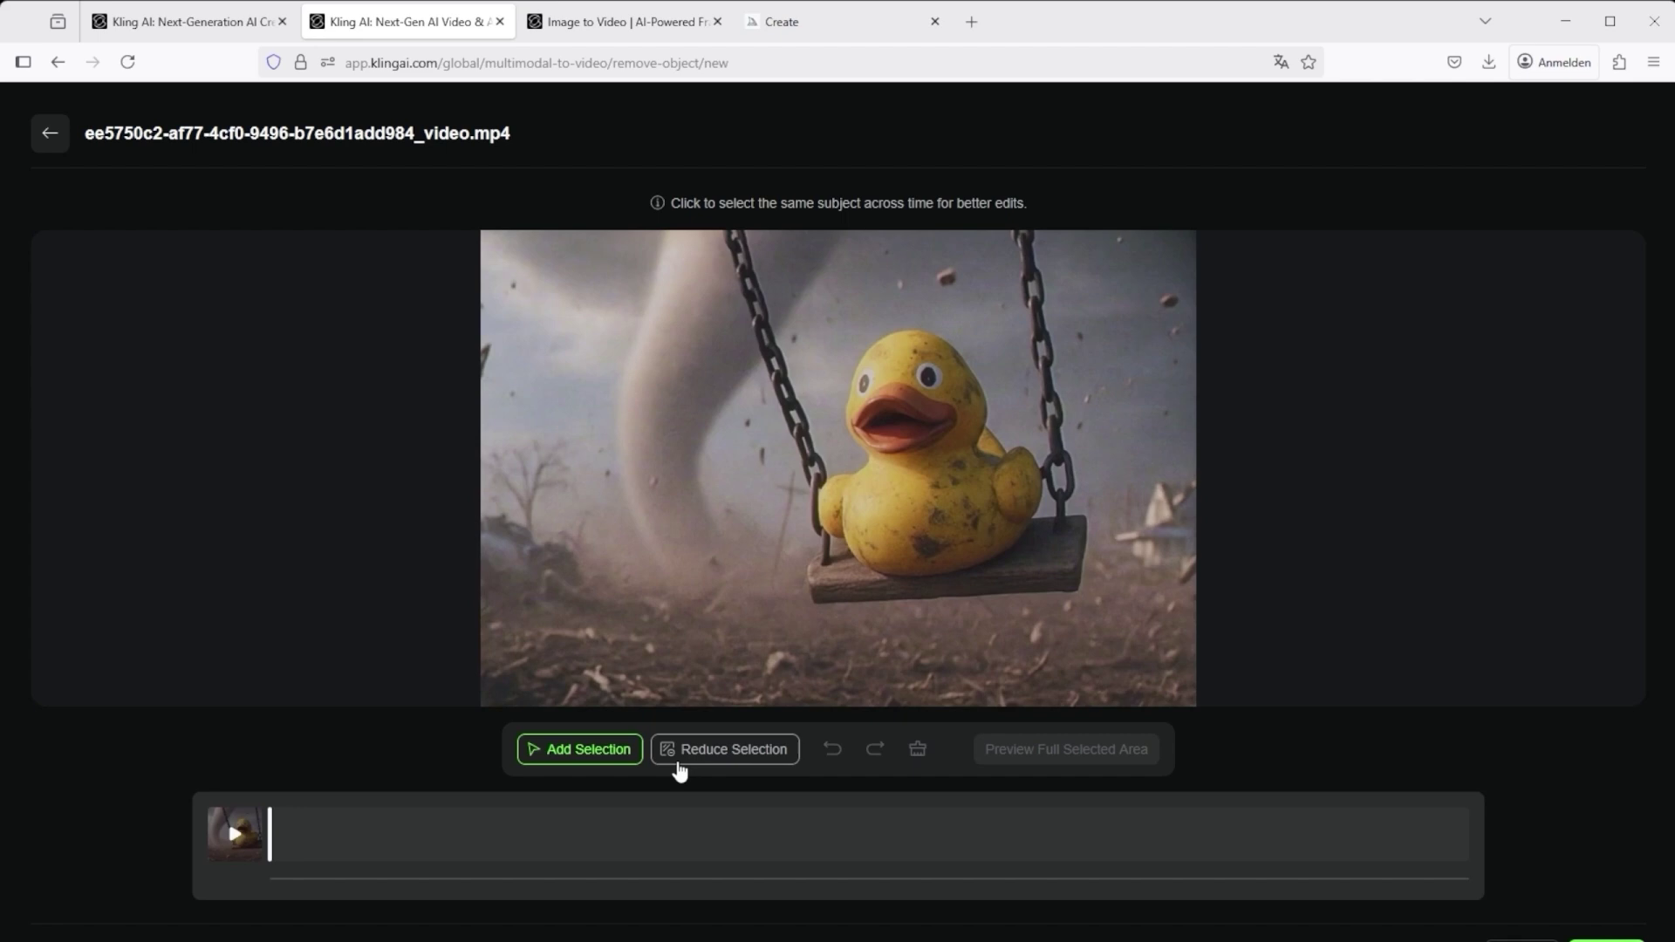
pyautogui.click(932, 477)
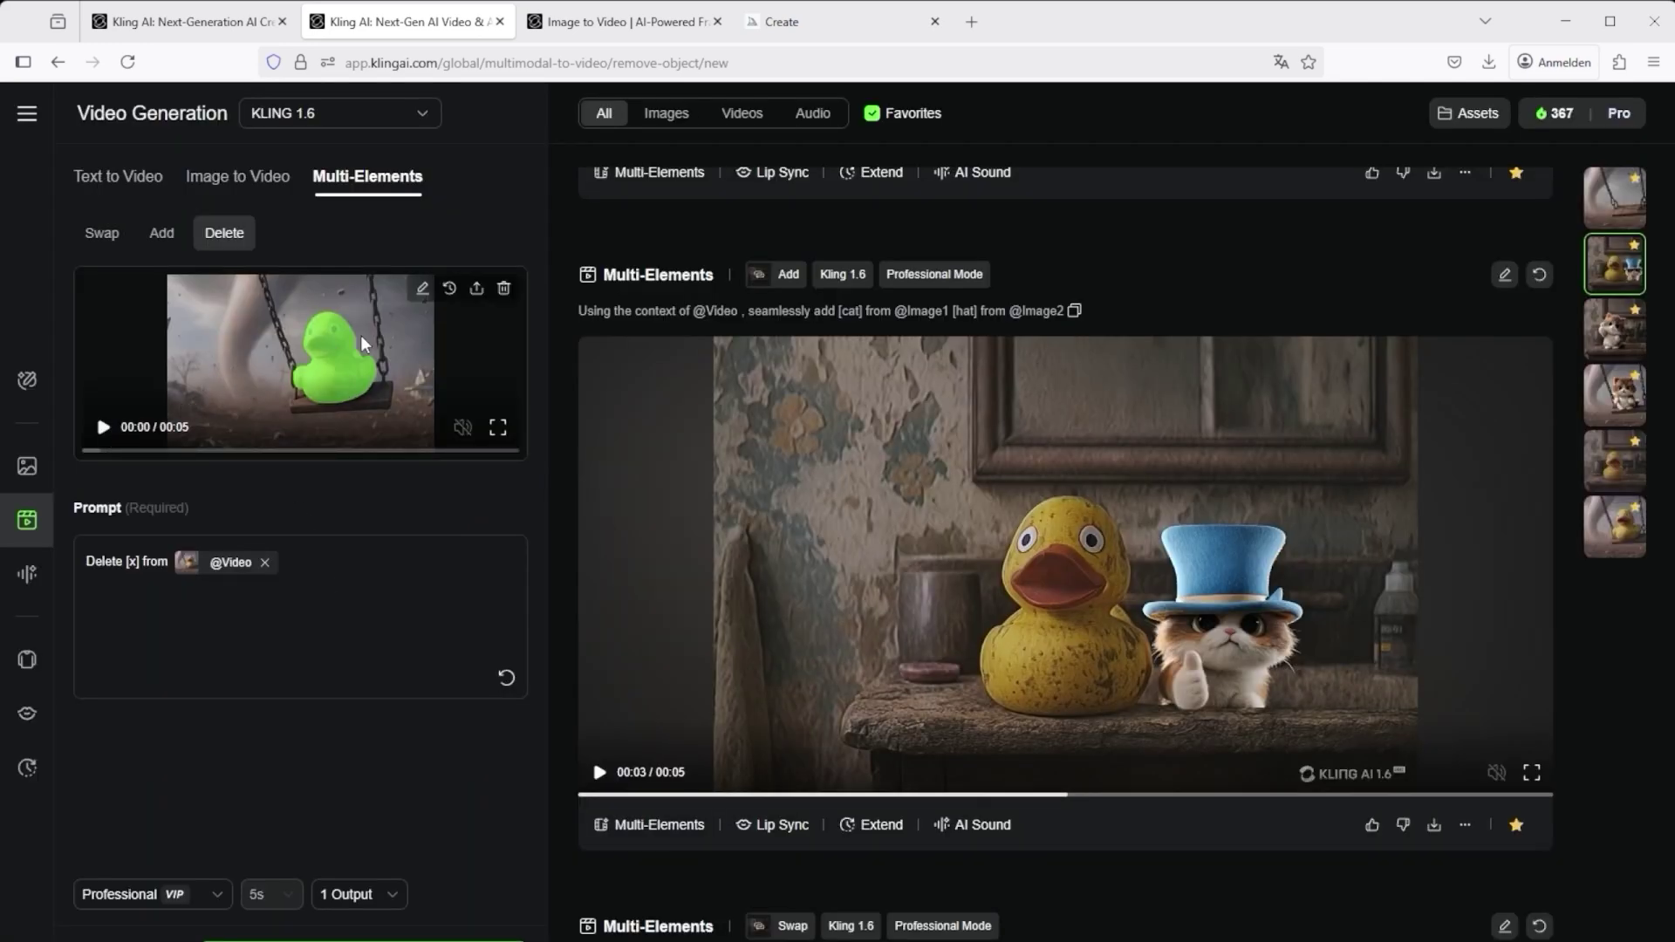
pyautogui.moveTo(311, 567); pyautogui.dragTo(35, 571)
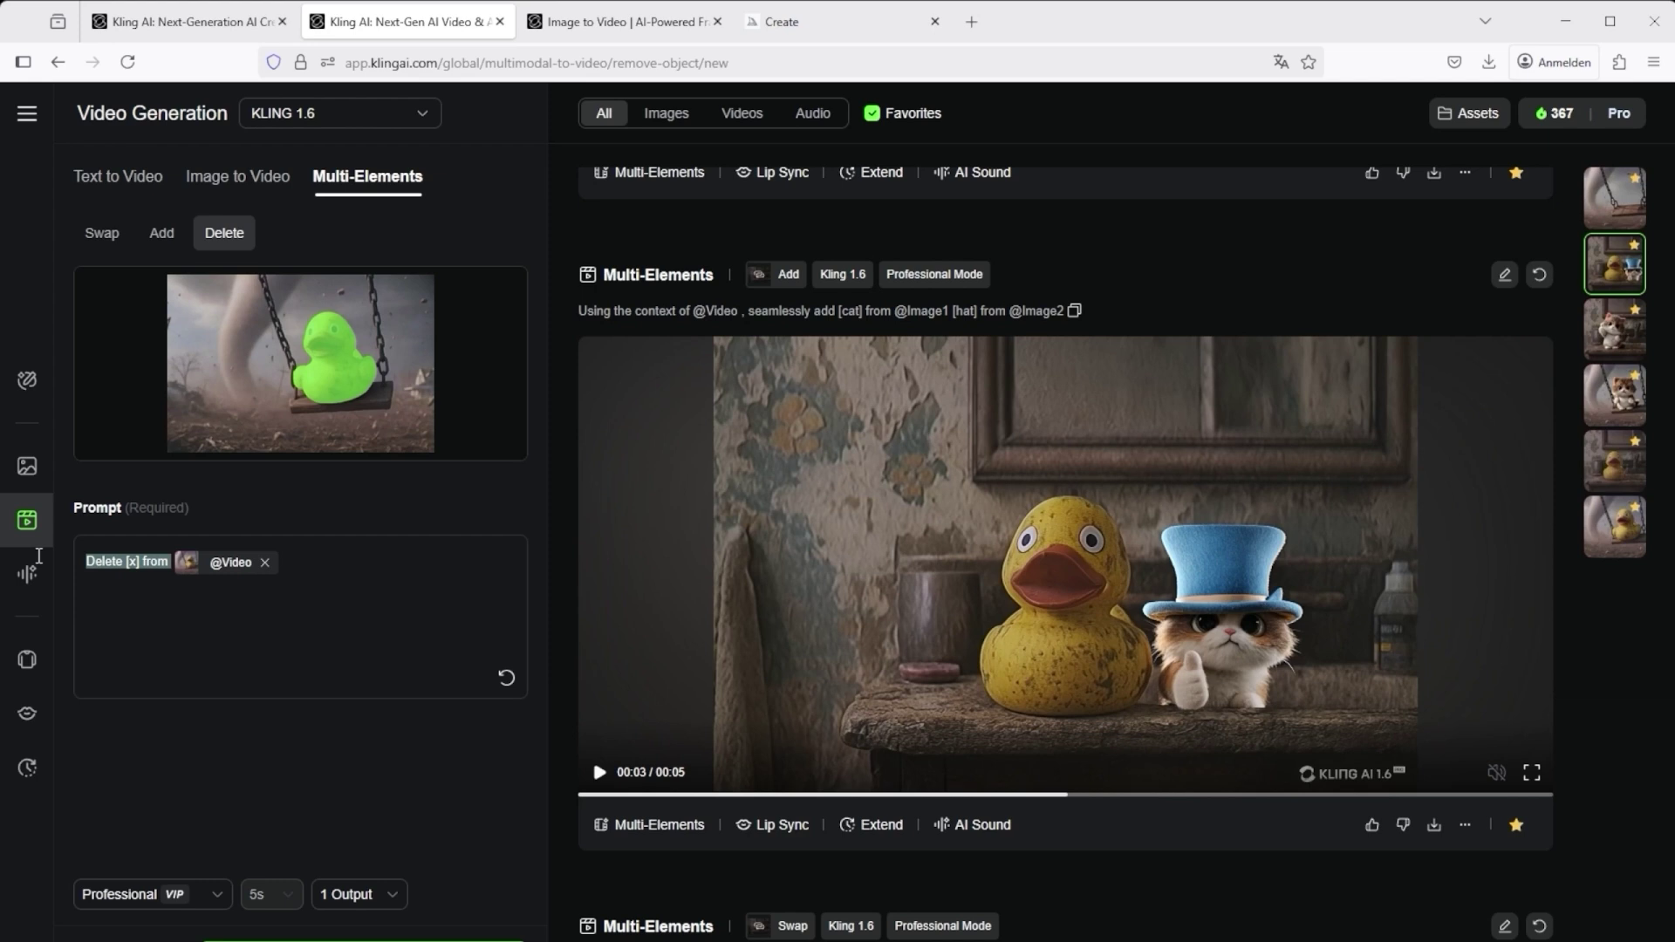
pyautogui.click(116, 587)
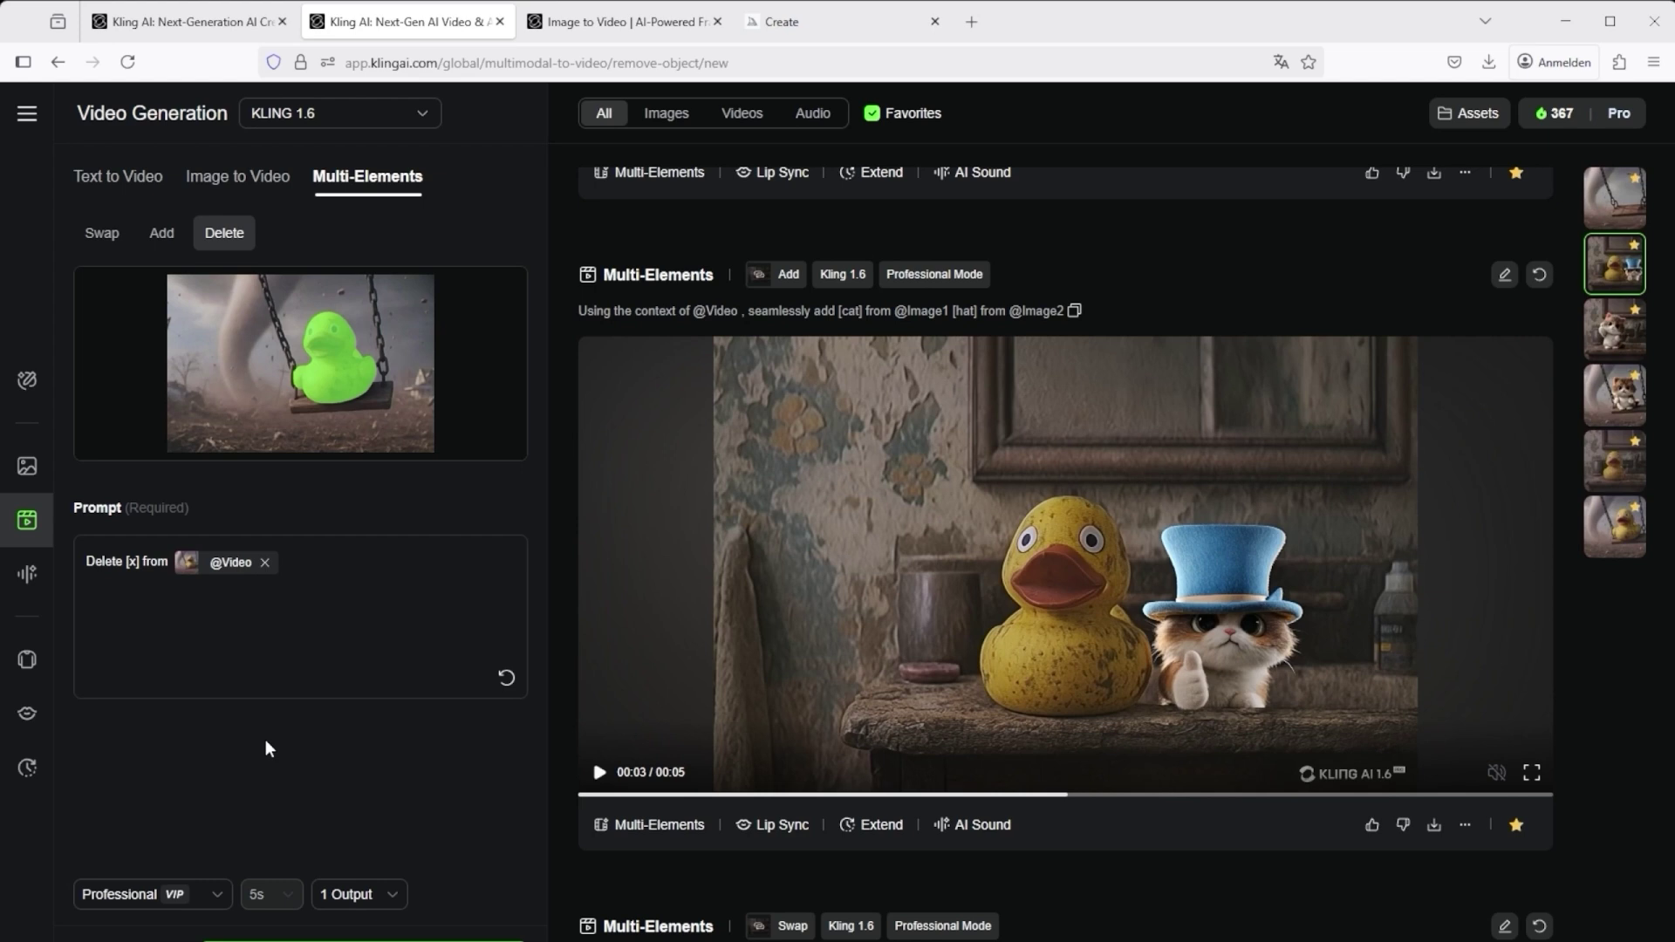
pyautogui.write('rubber duck')
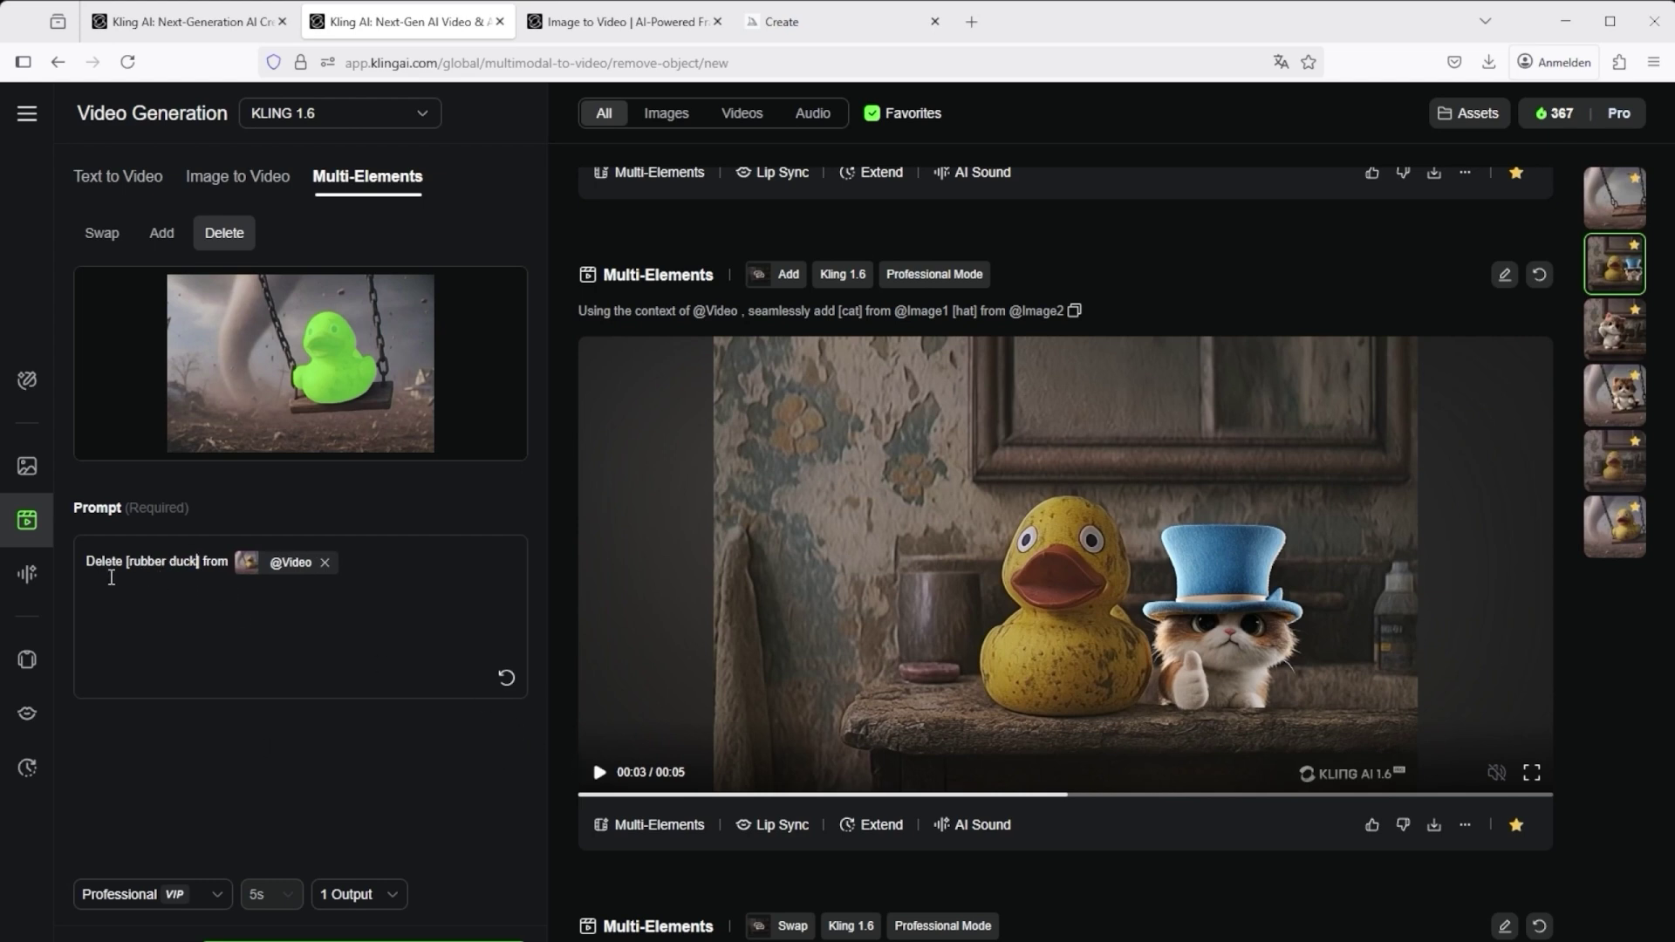
# Open the first sidebar result and play the 5-second empty-swing clip with the duck removed.
pyautogui.moveTo(413, 312)
pyautogui.click(1605, 201)
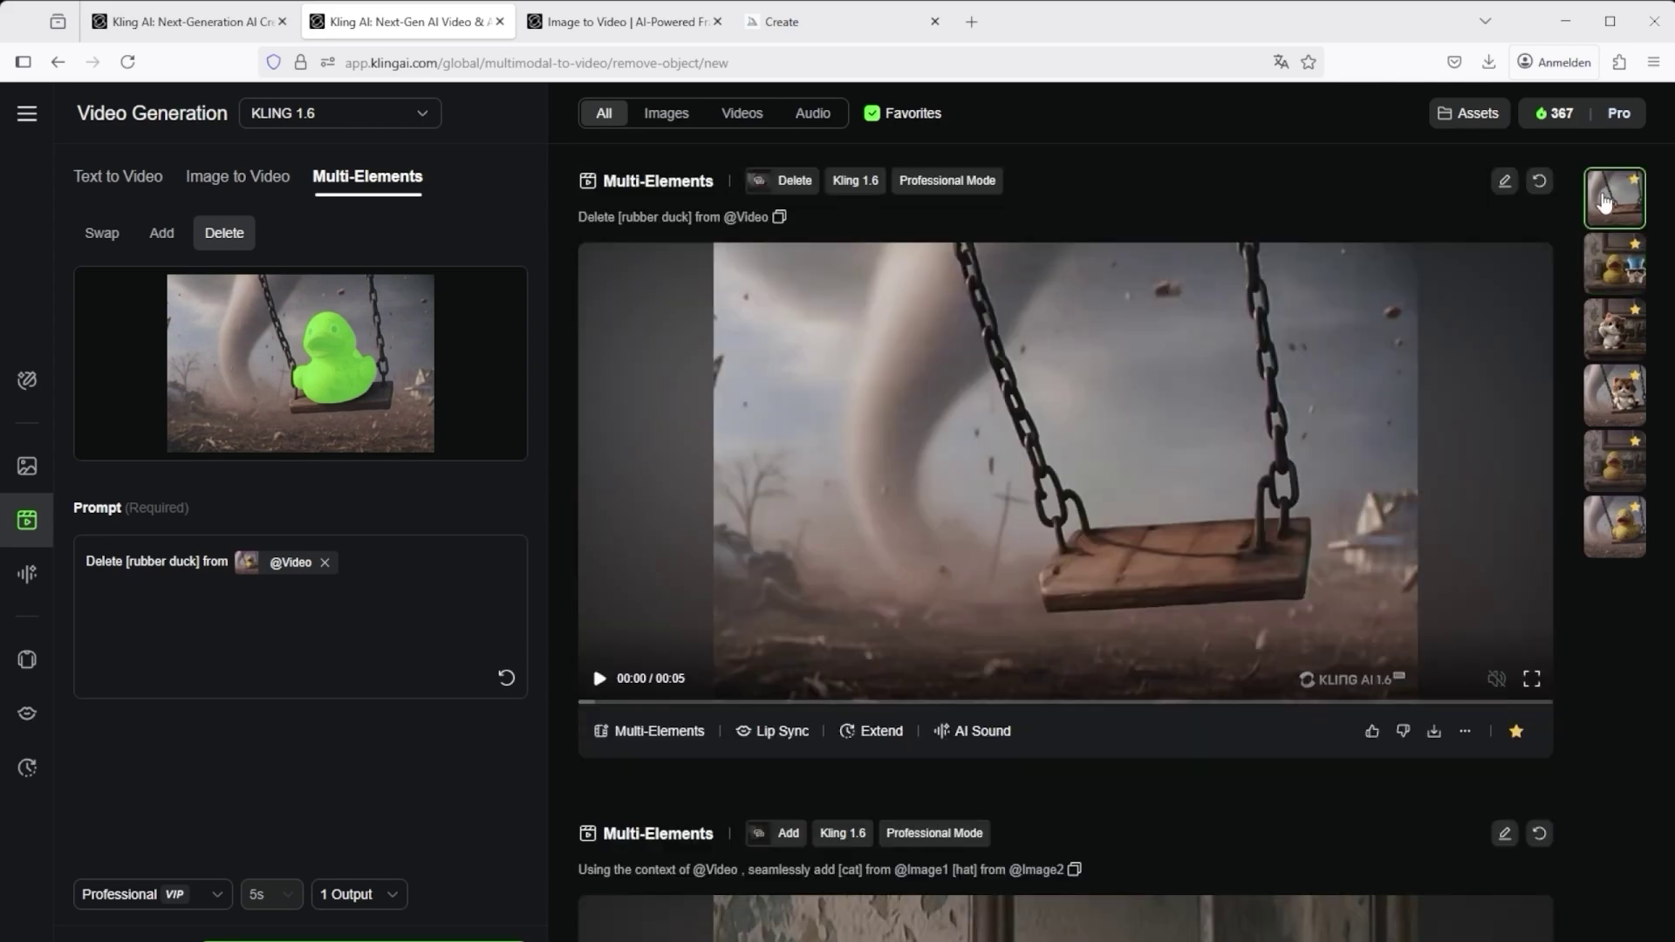
pyautogui.click(1112, 454)
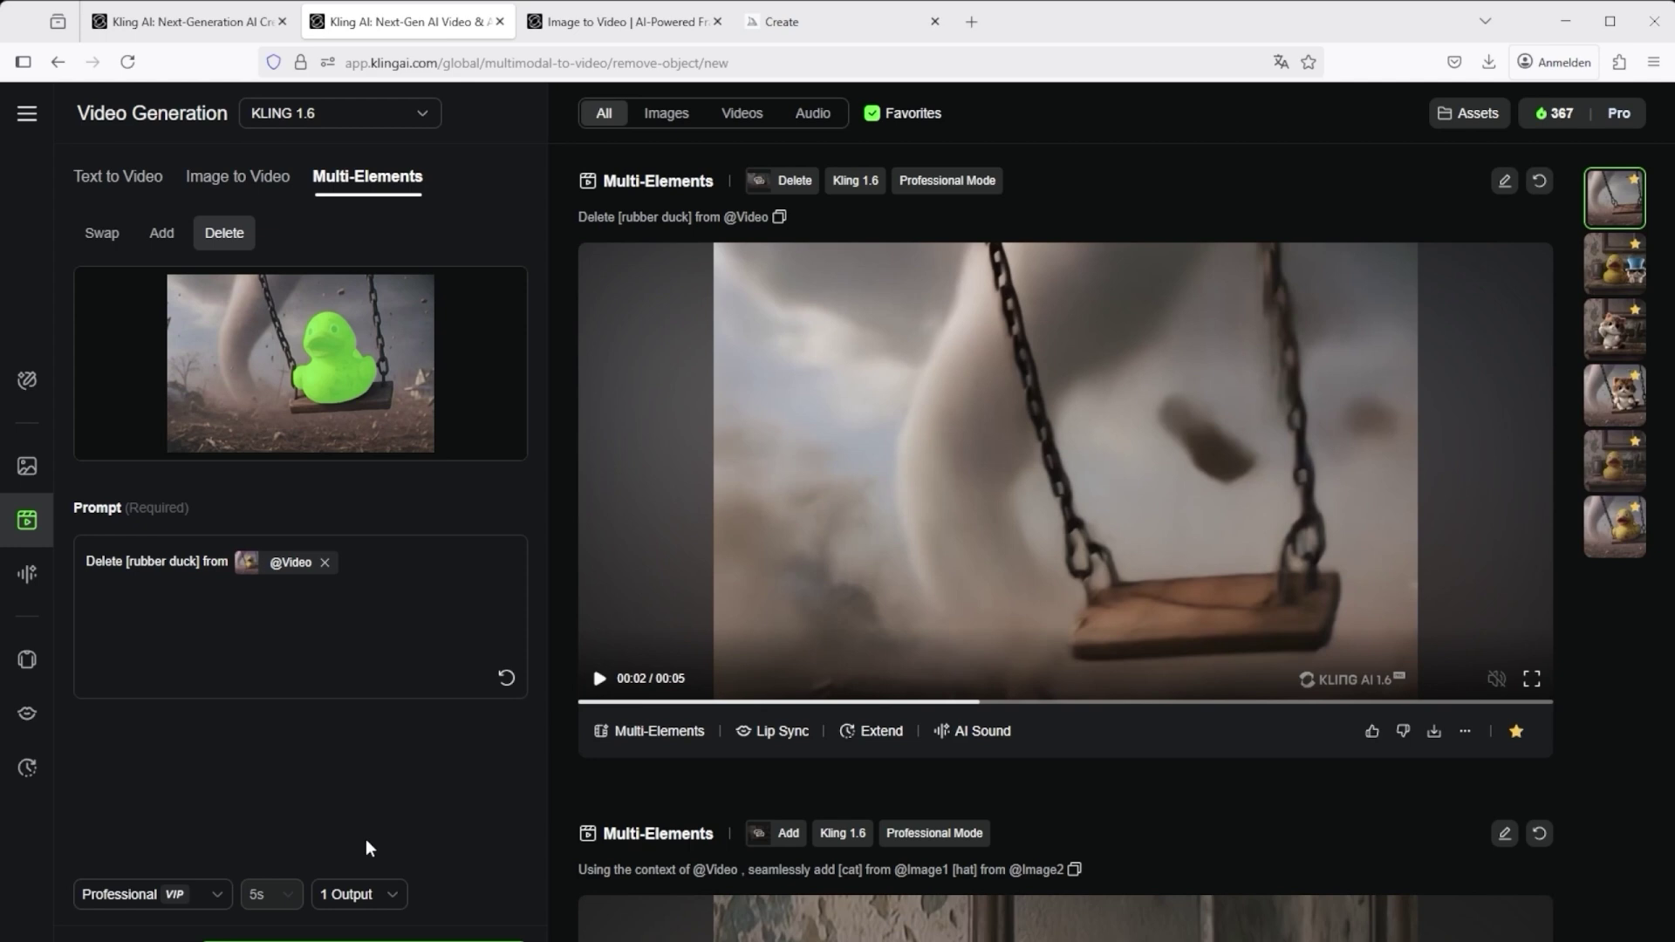
pyautogui.click(961, 577)
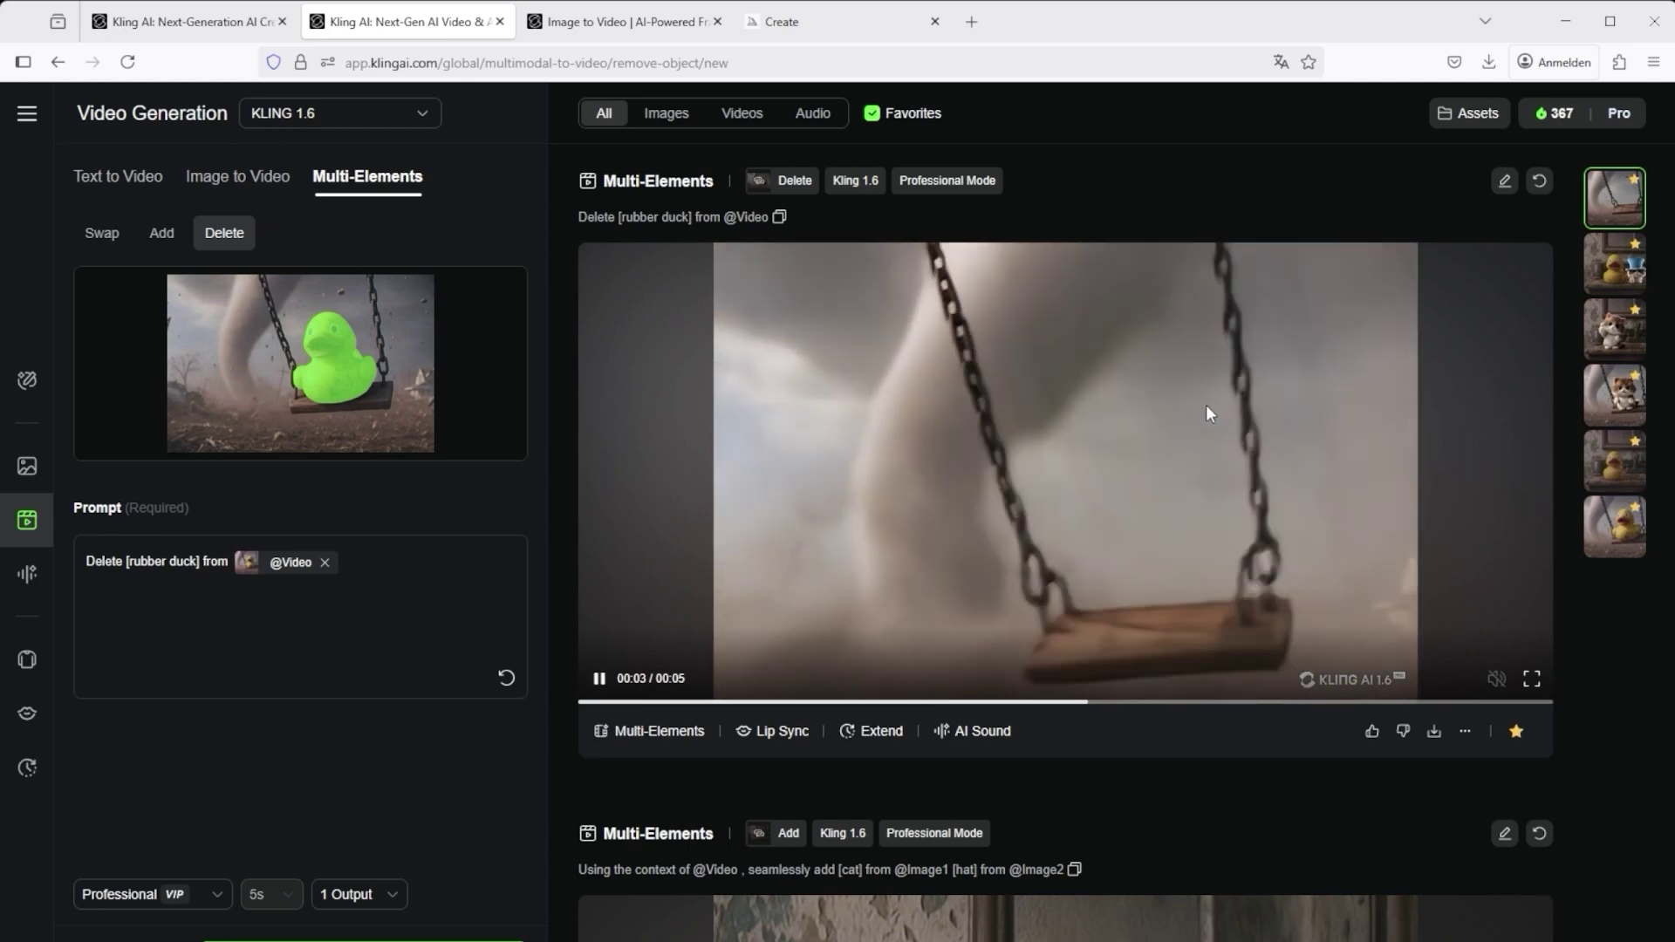